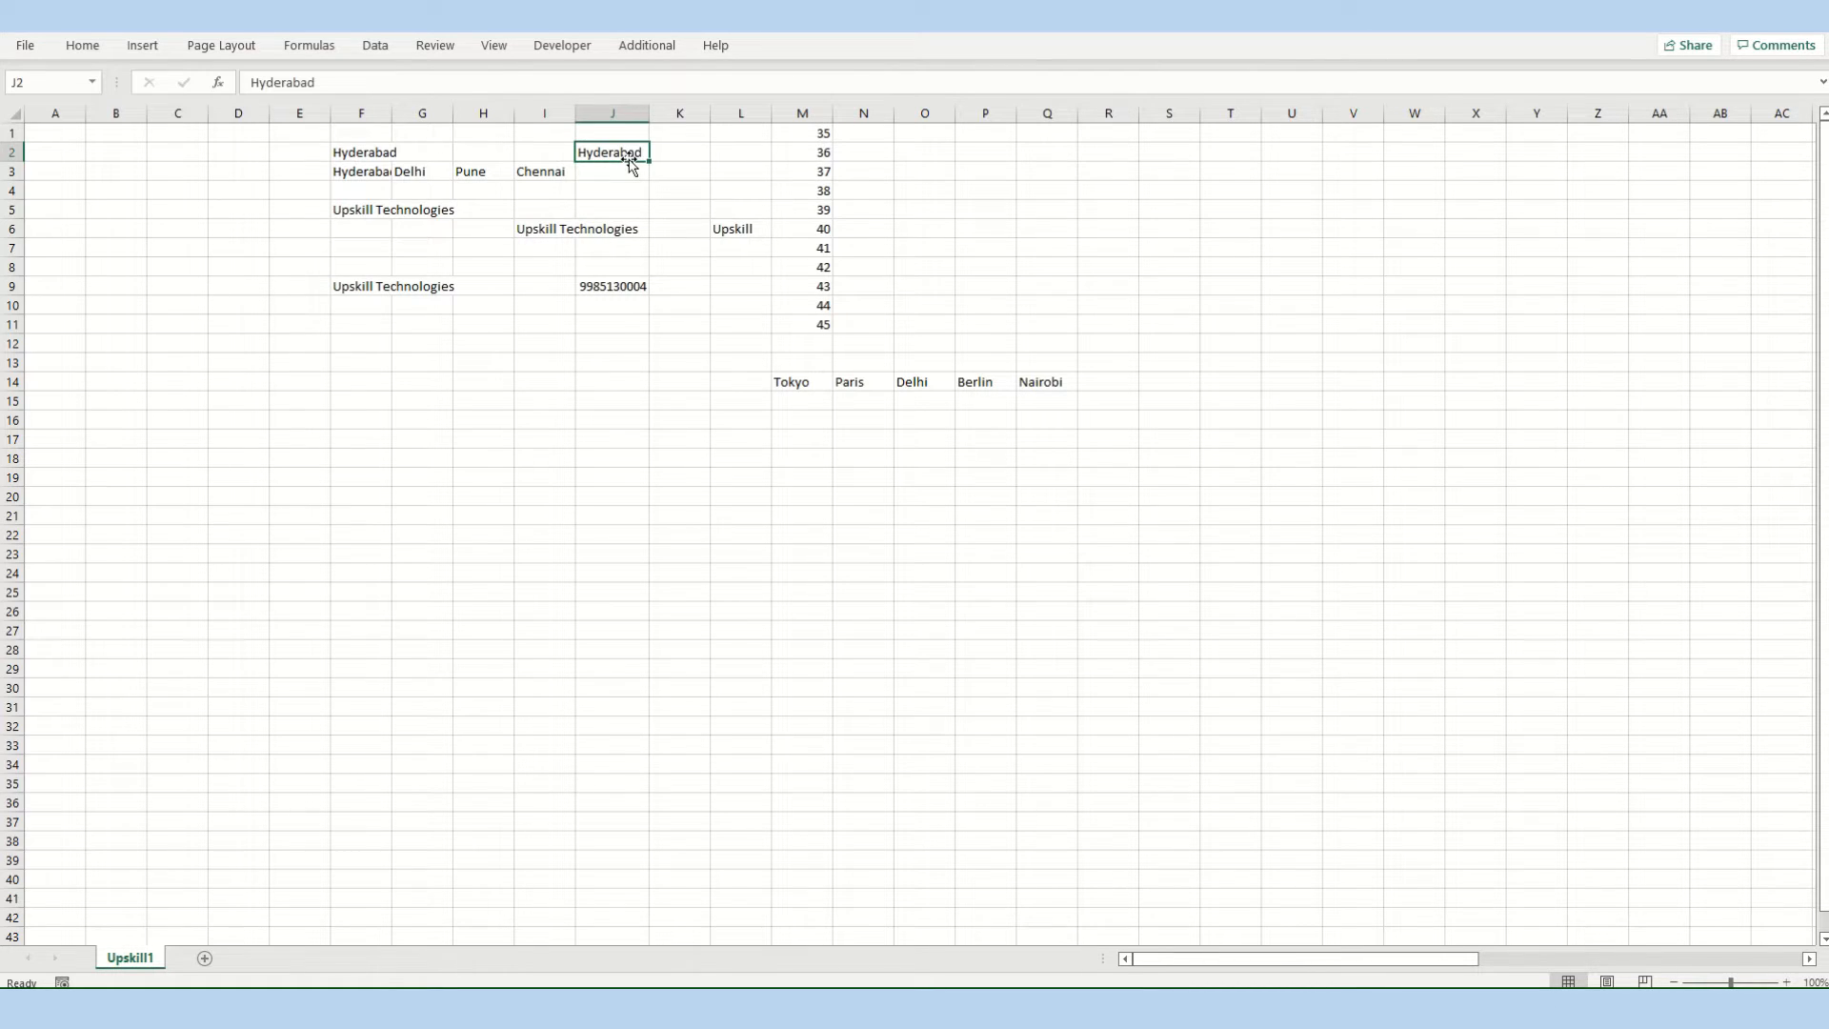
- Clear cell J2 and enter New York in it
key("Delete")
type("New York")
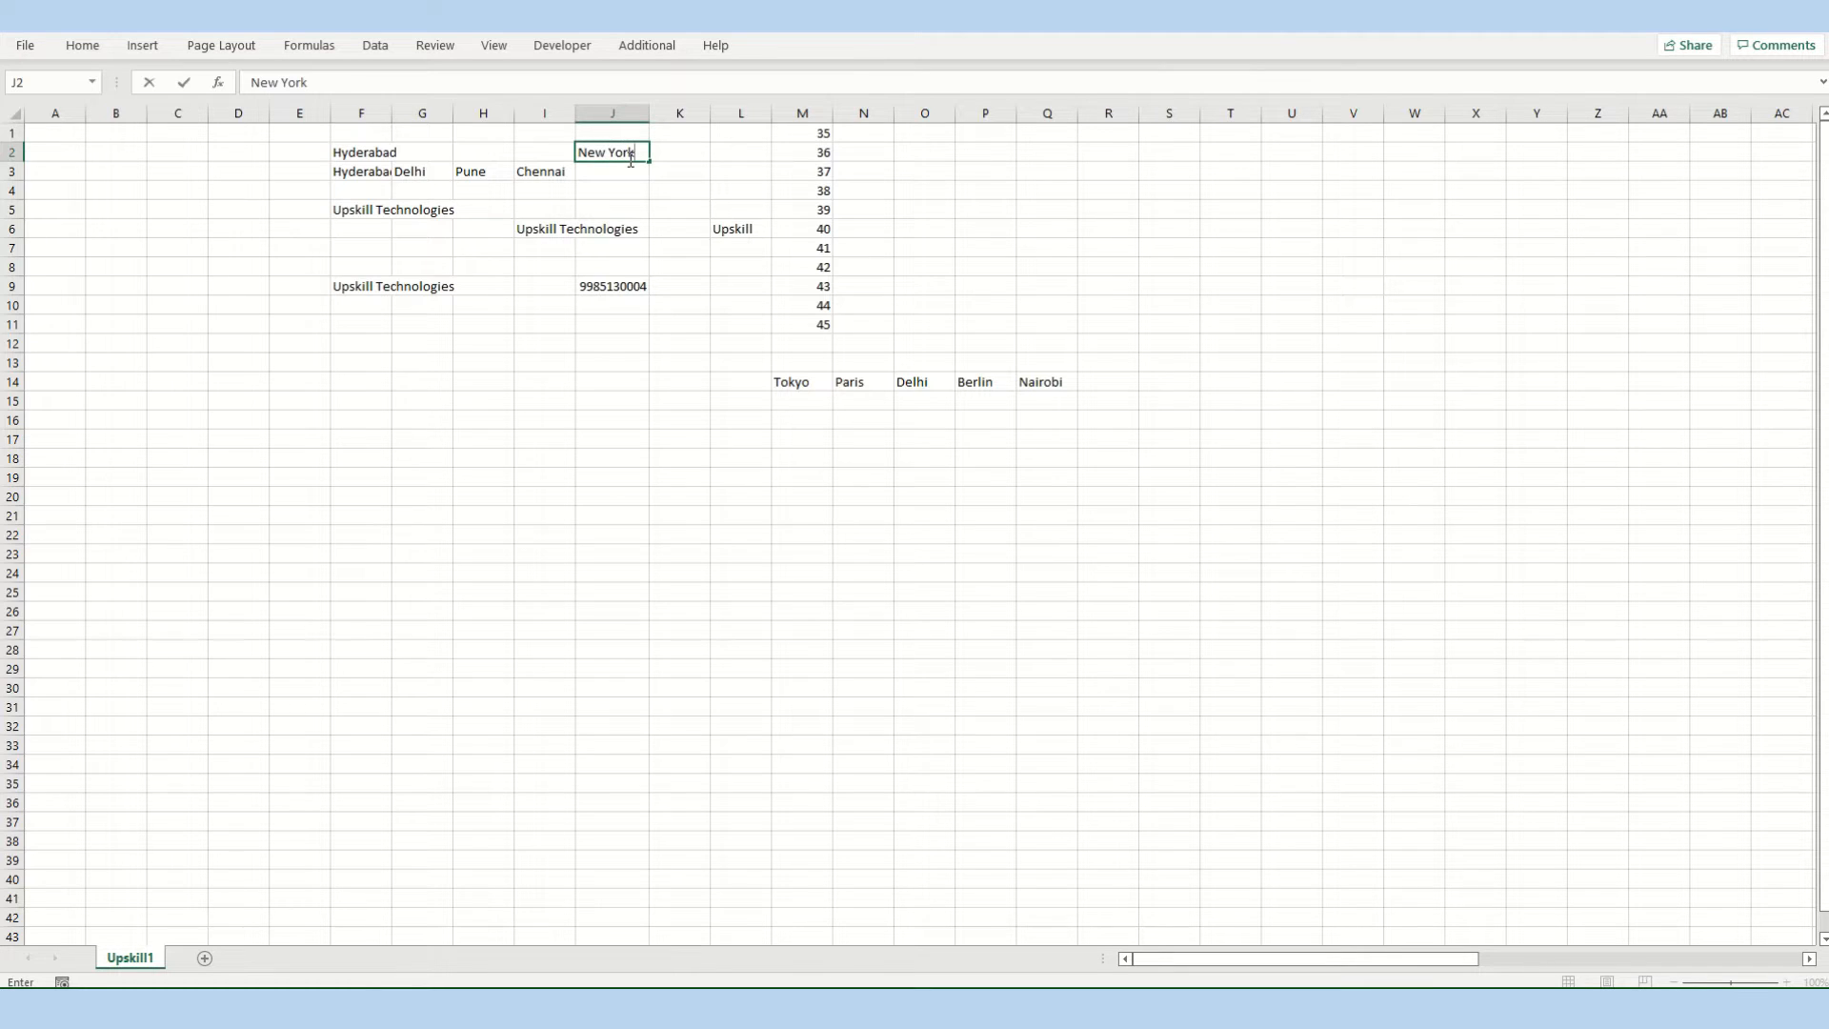
key("Return")
left_click(630, 158)
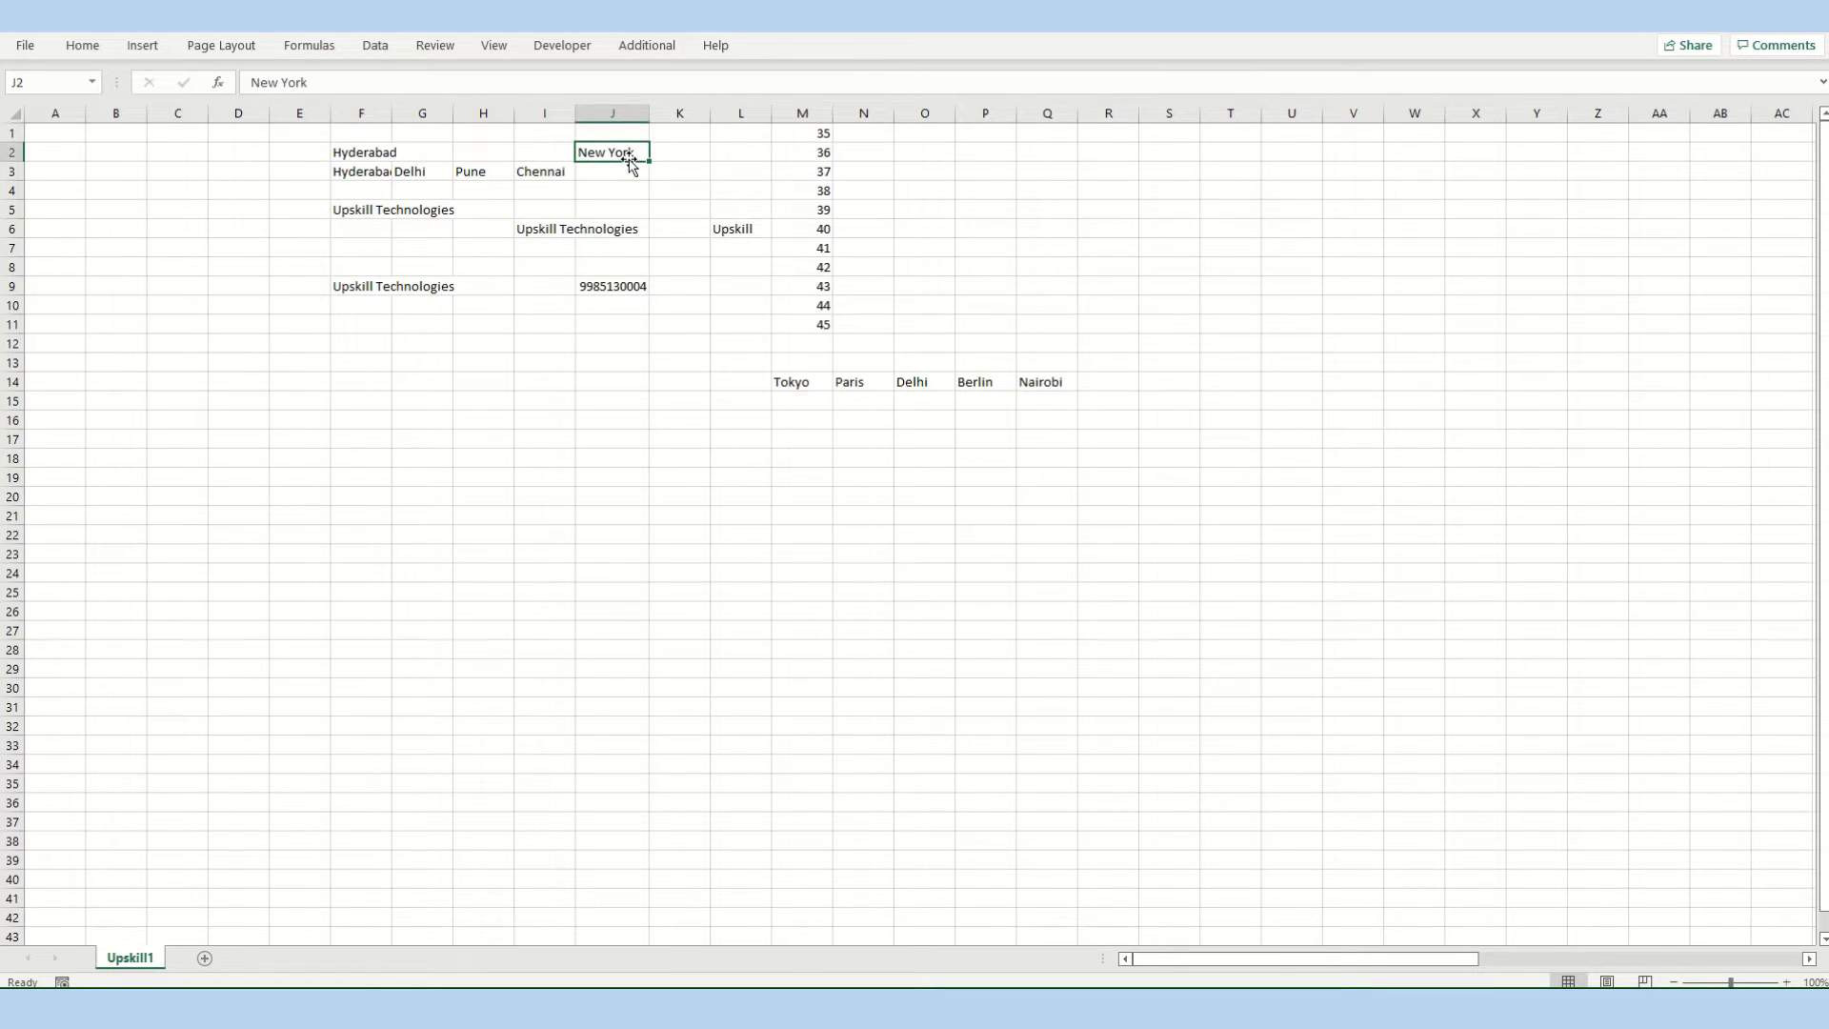
- Undo the replacement of cell J2's content
type("z")
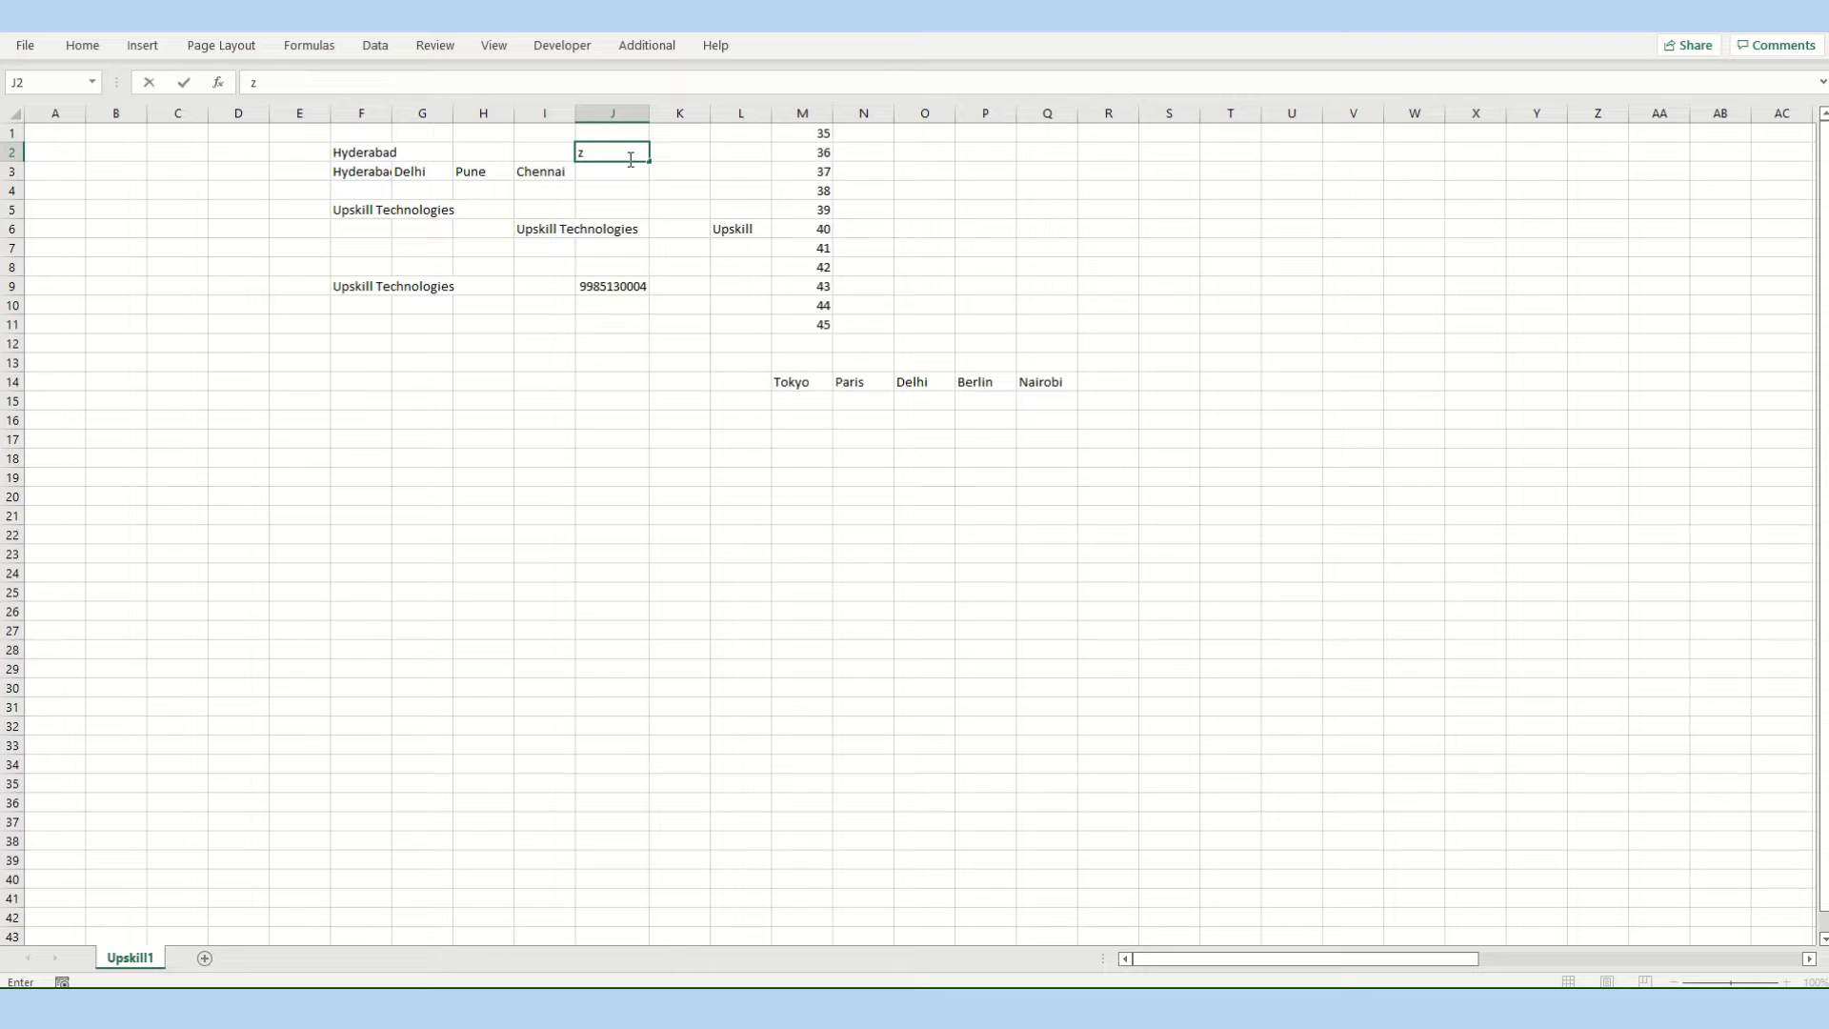
key("Escape")
key("Delete")
left_click(671, 186)
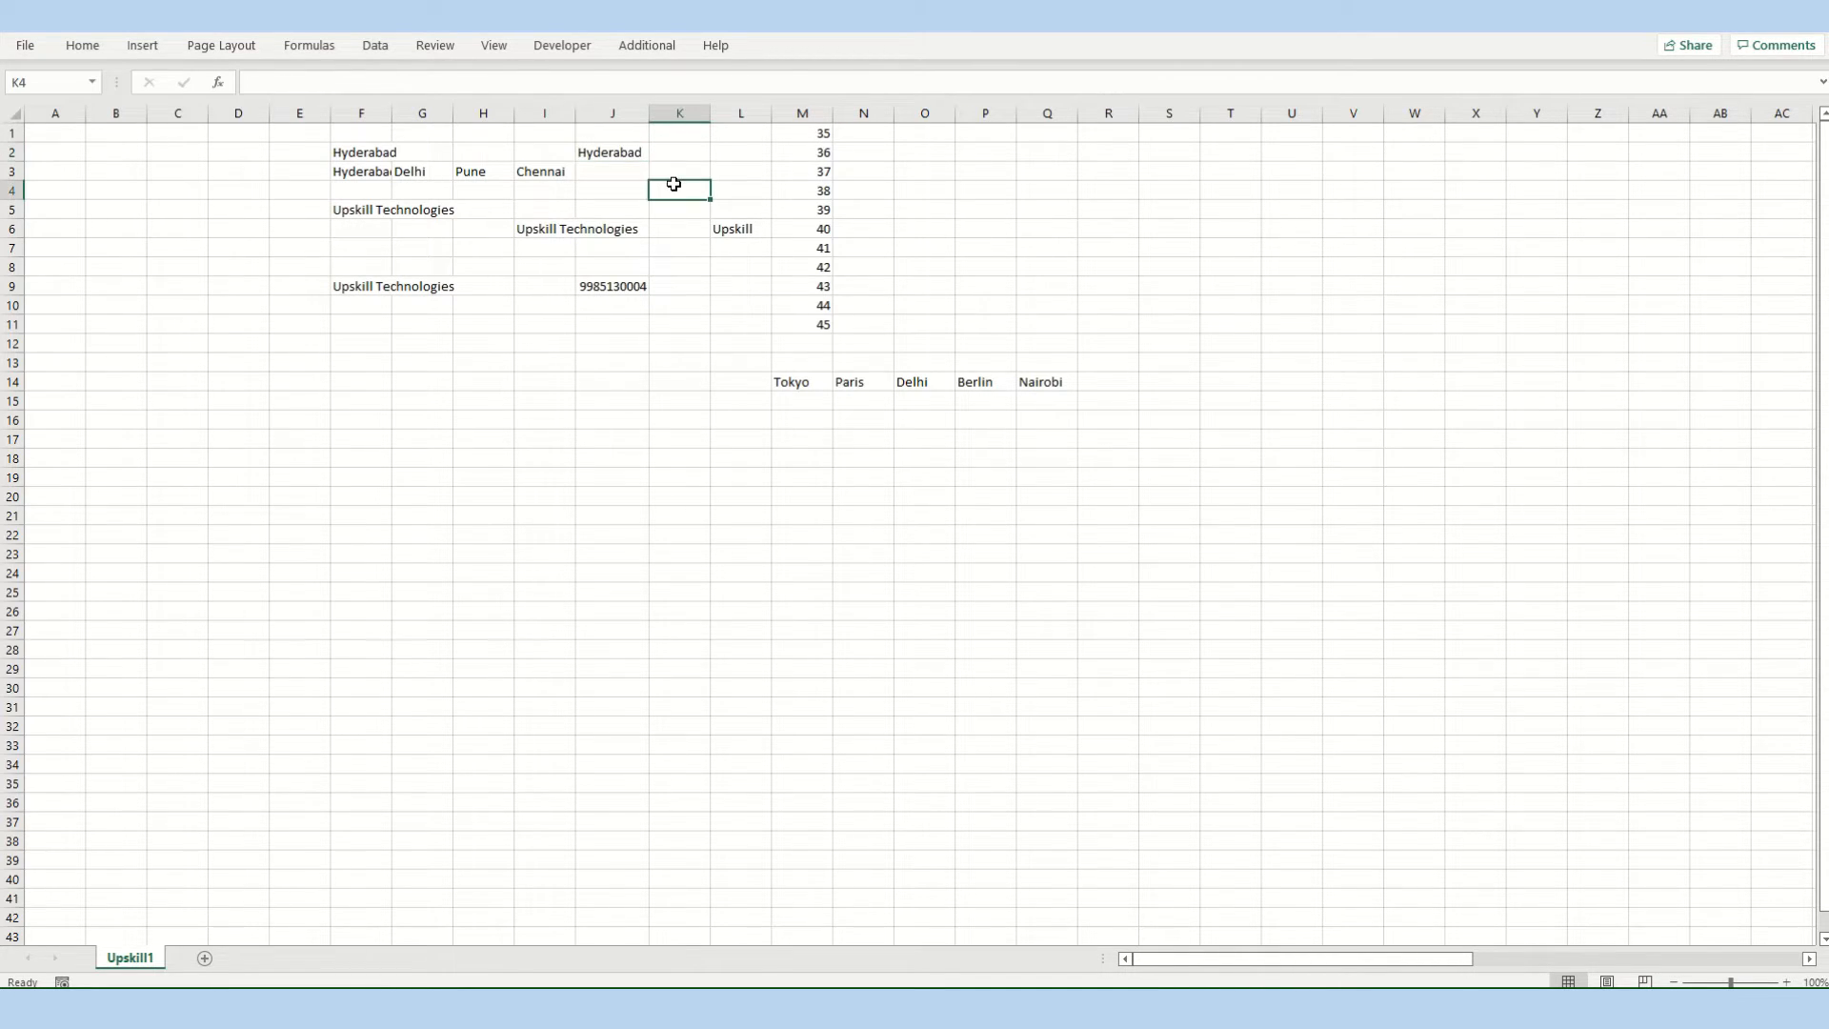
left_click(640, 152)
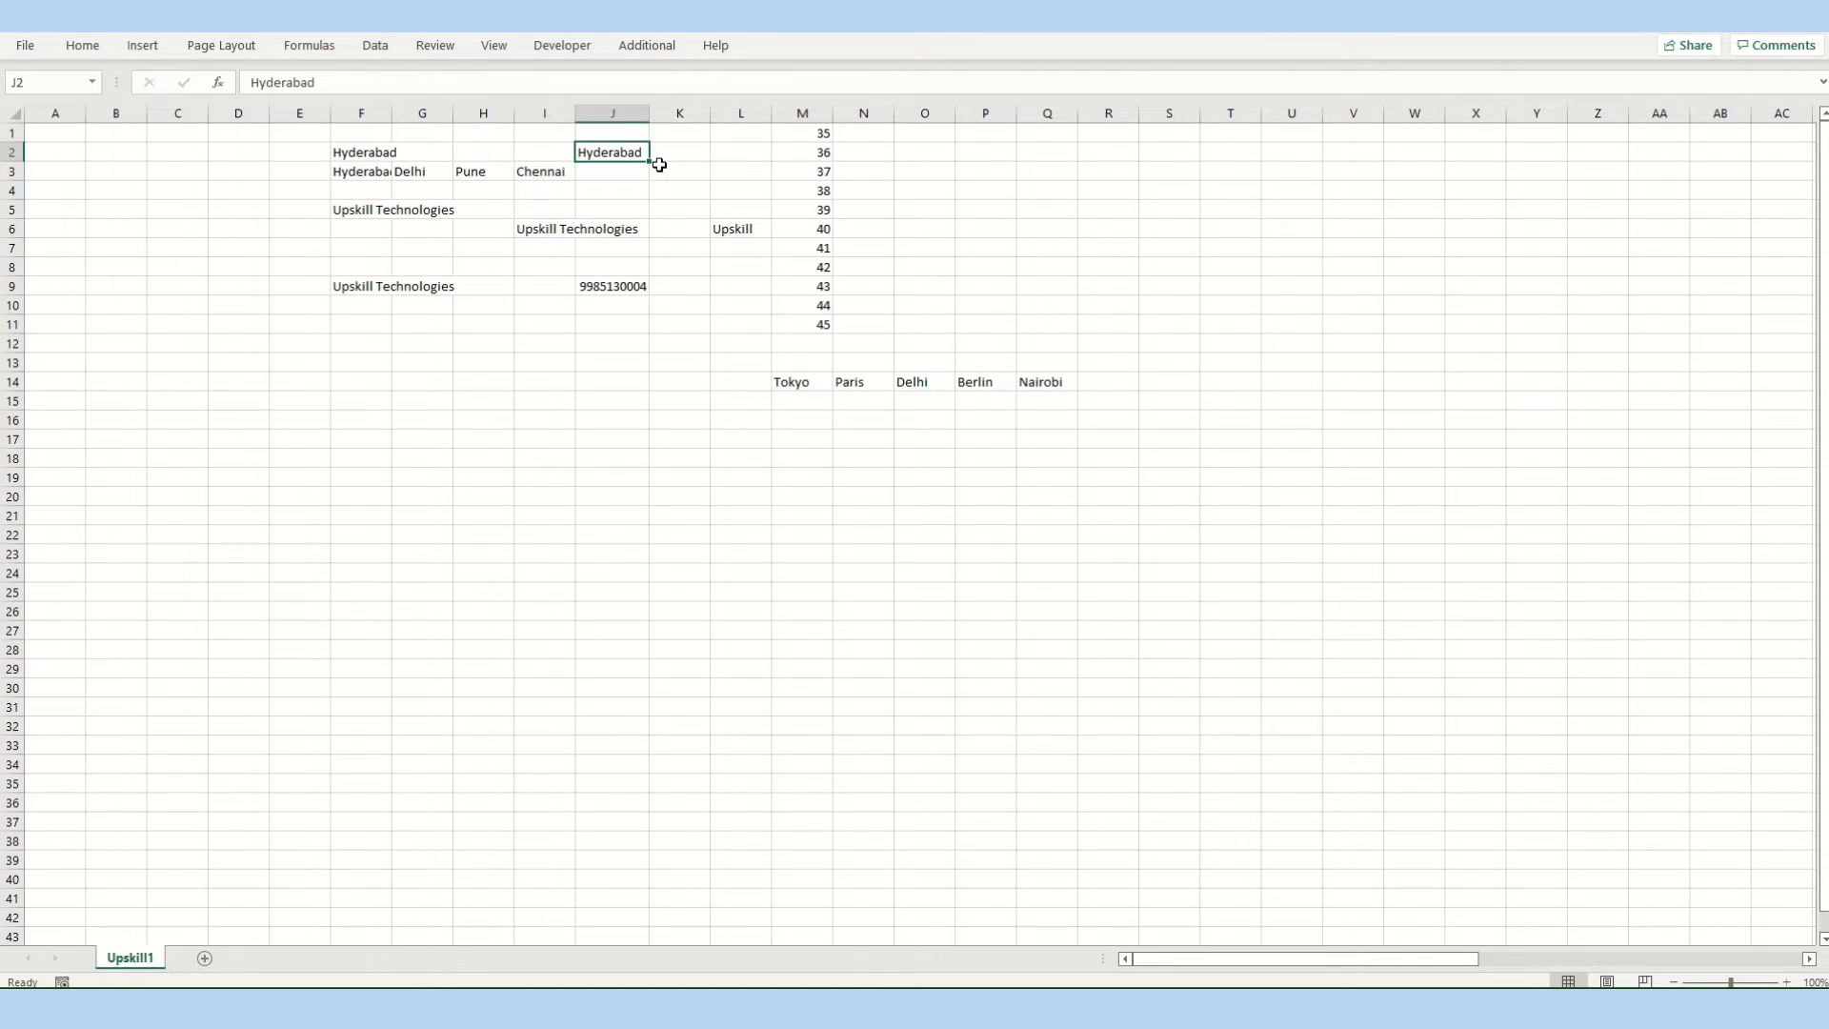
key("F2")
left_click(619, 151)
key("Escape")
- Erase the existing text of cell J2 character by character and enter New York instead
left_click(446, 85)
key("BackSpace")
key("BackSpace")
key("BackSpace")
key("BackSpace")
key("BackSpace")
key("BackSpace")
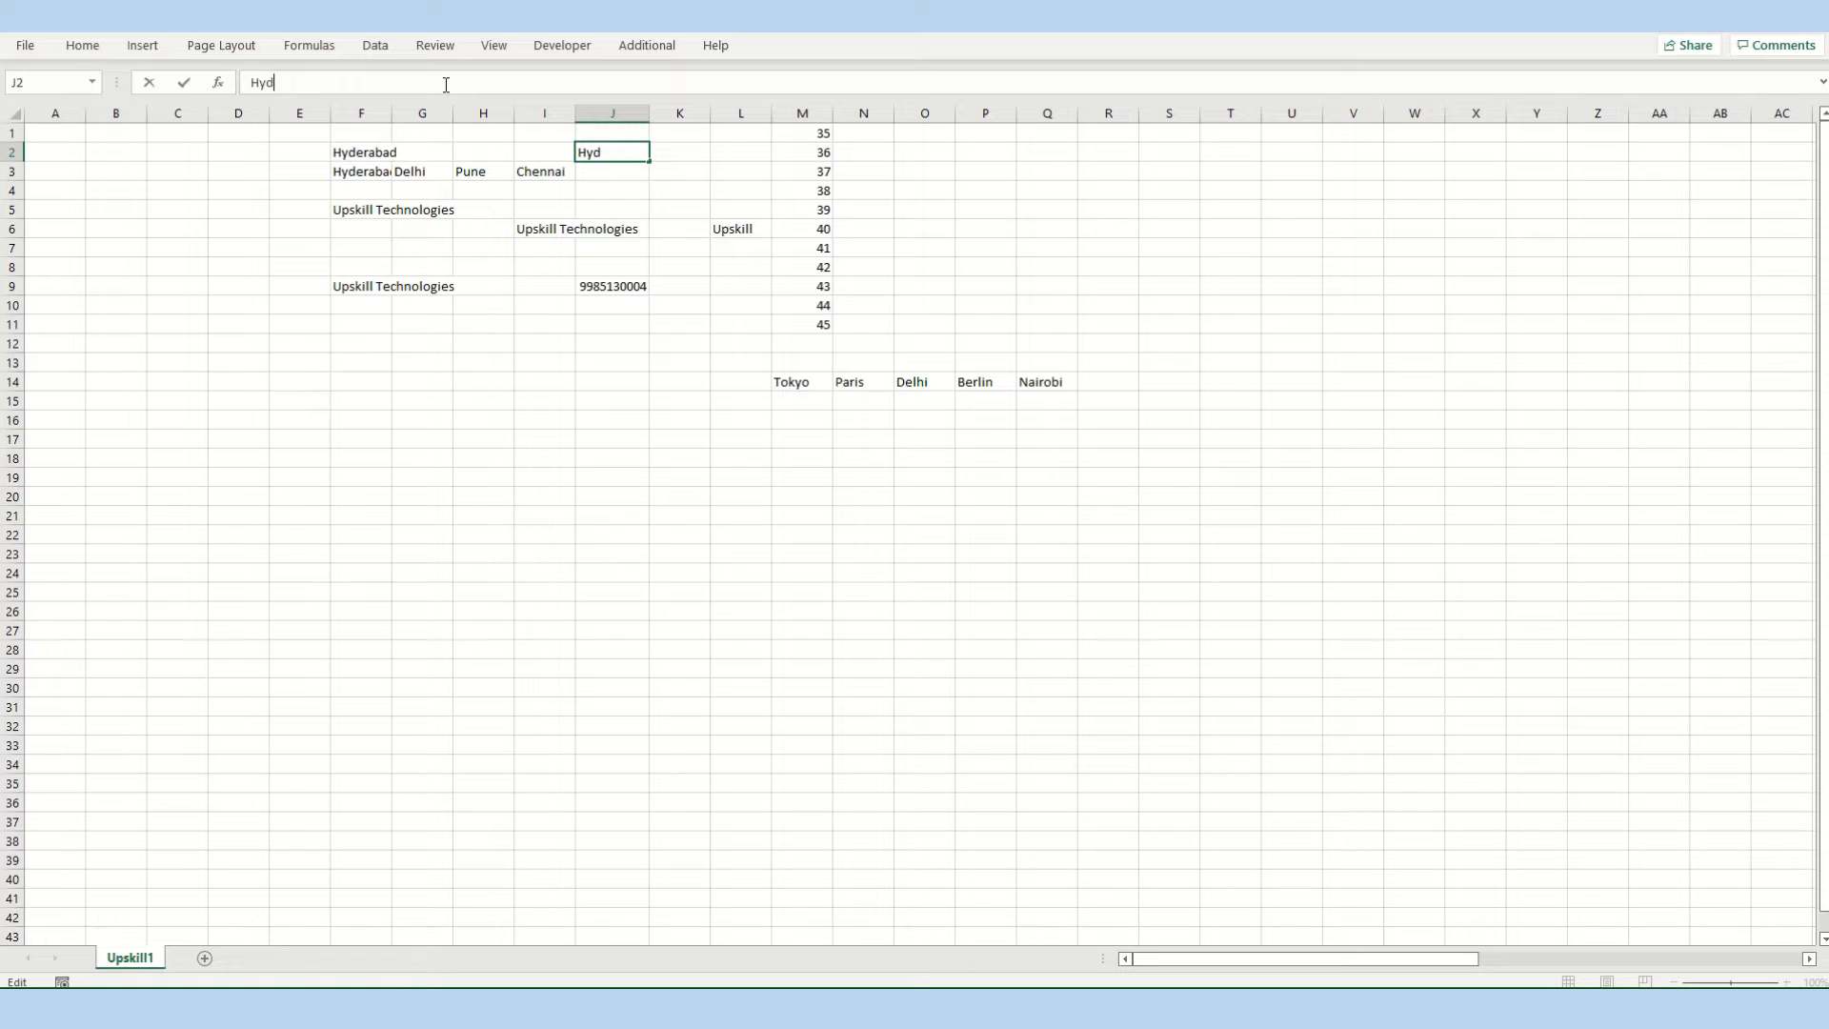
key("BackSpace")
key("BackSpace")
key("BackSpace")
type("New York")
key("Return")
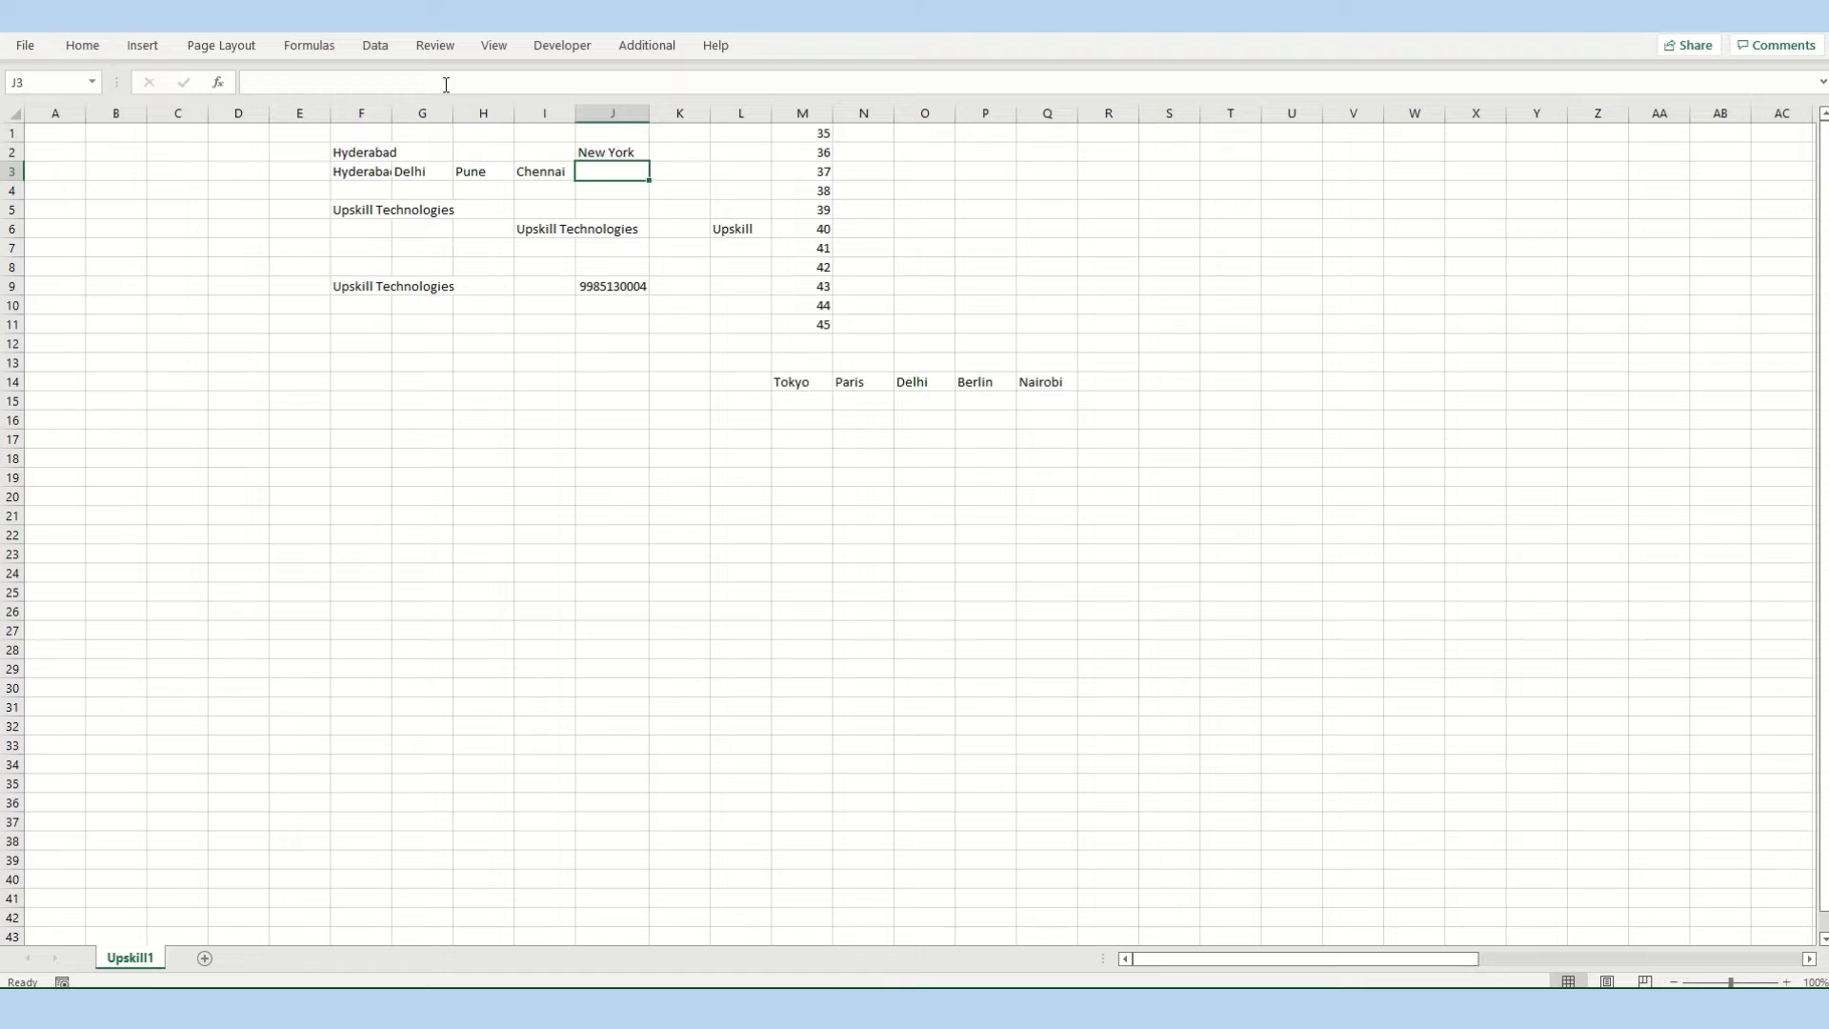
- Undo the New York entry and return to cell J2
key("ctrl+z")
key("Down")
key("Up")
key("Down")
key("Down")
key("Down")
key("Up")
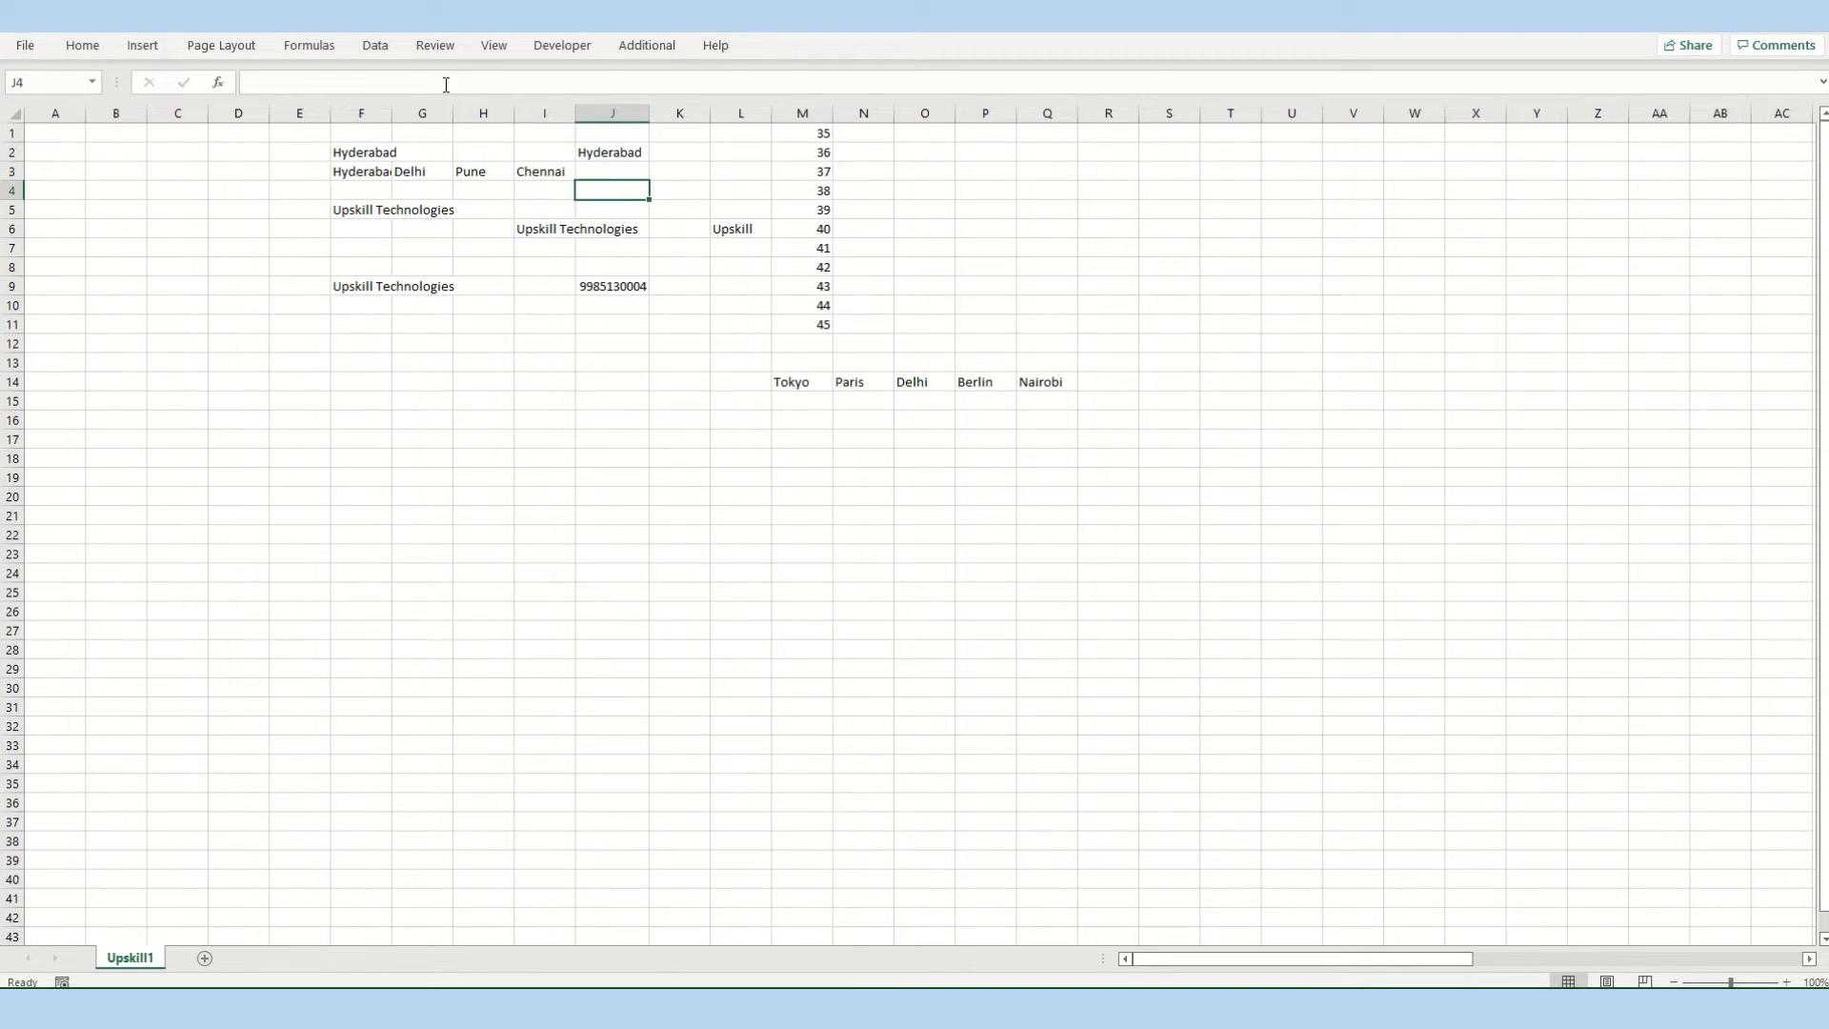
key("Up")
key("Up")
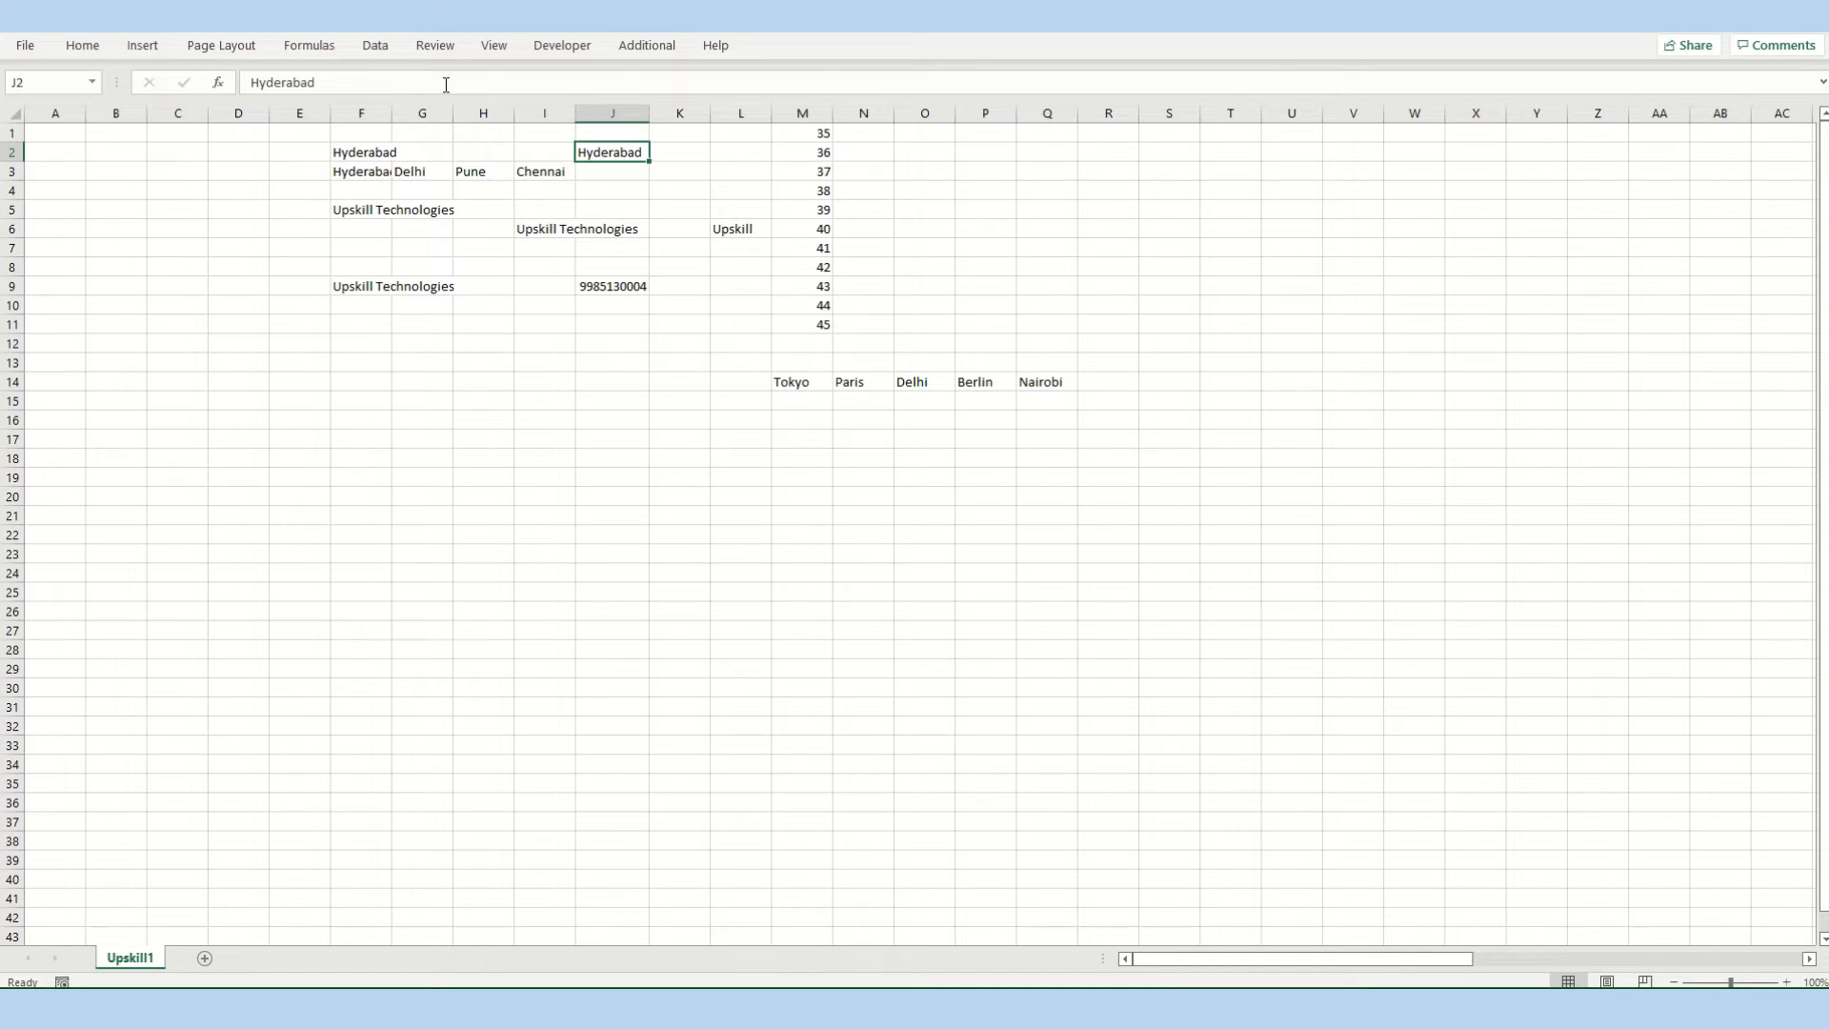
- Overwrite the content of cell J2 with NewYork
type("Ne")
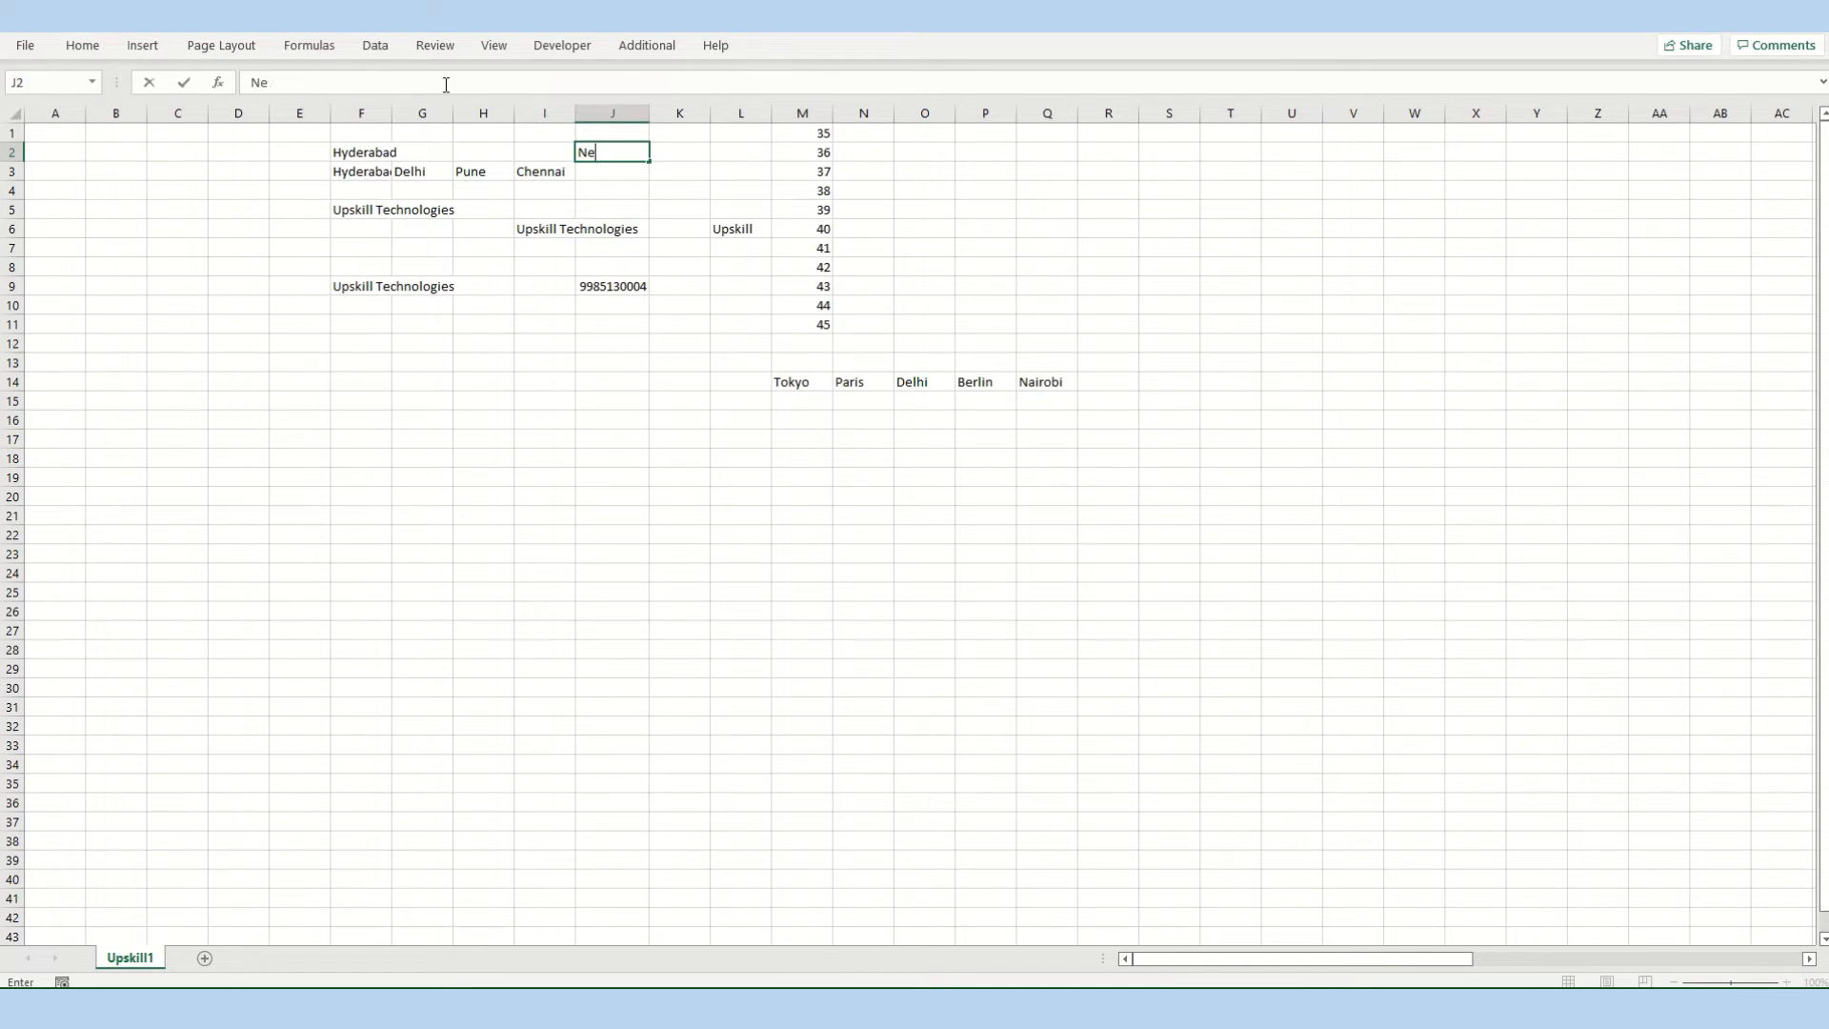
type("wYork")
key("Return")
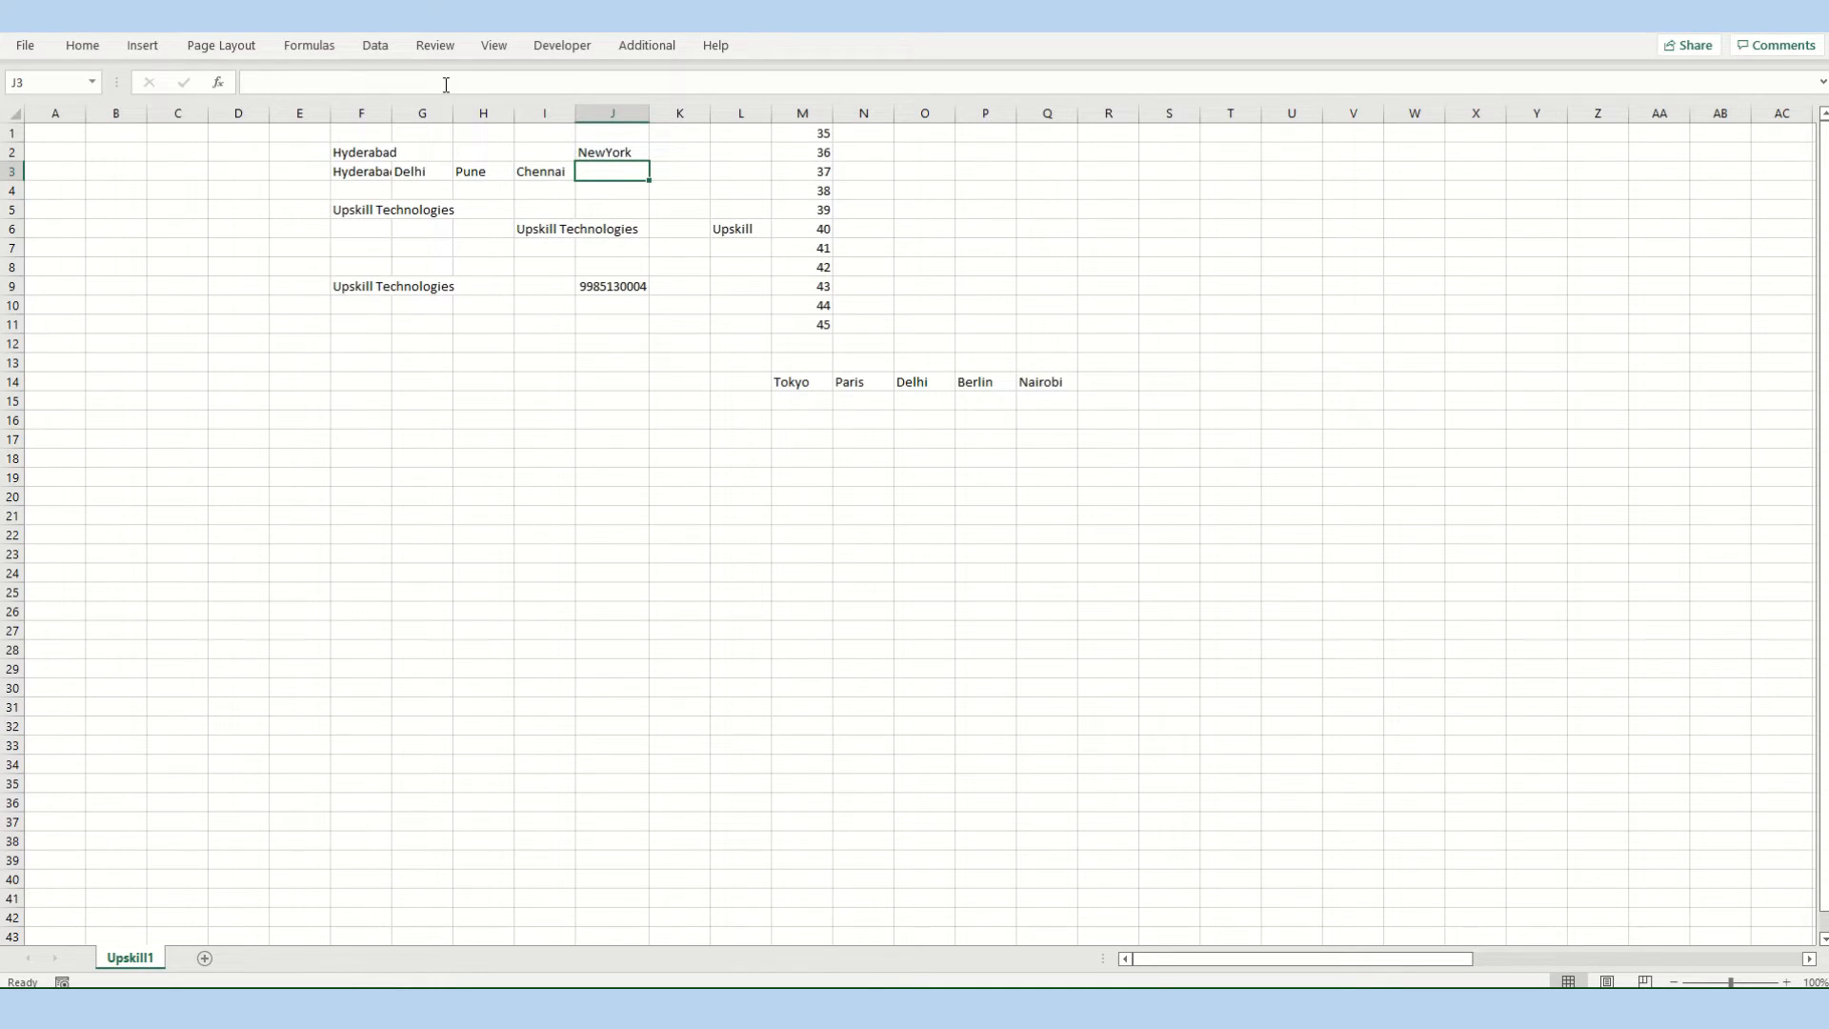
- Overwrite the content of cell J2 with London
key("Up")
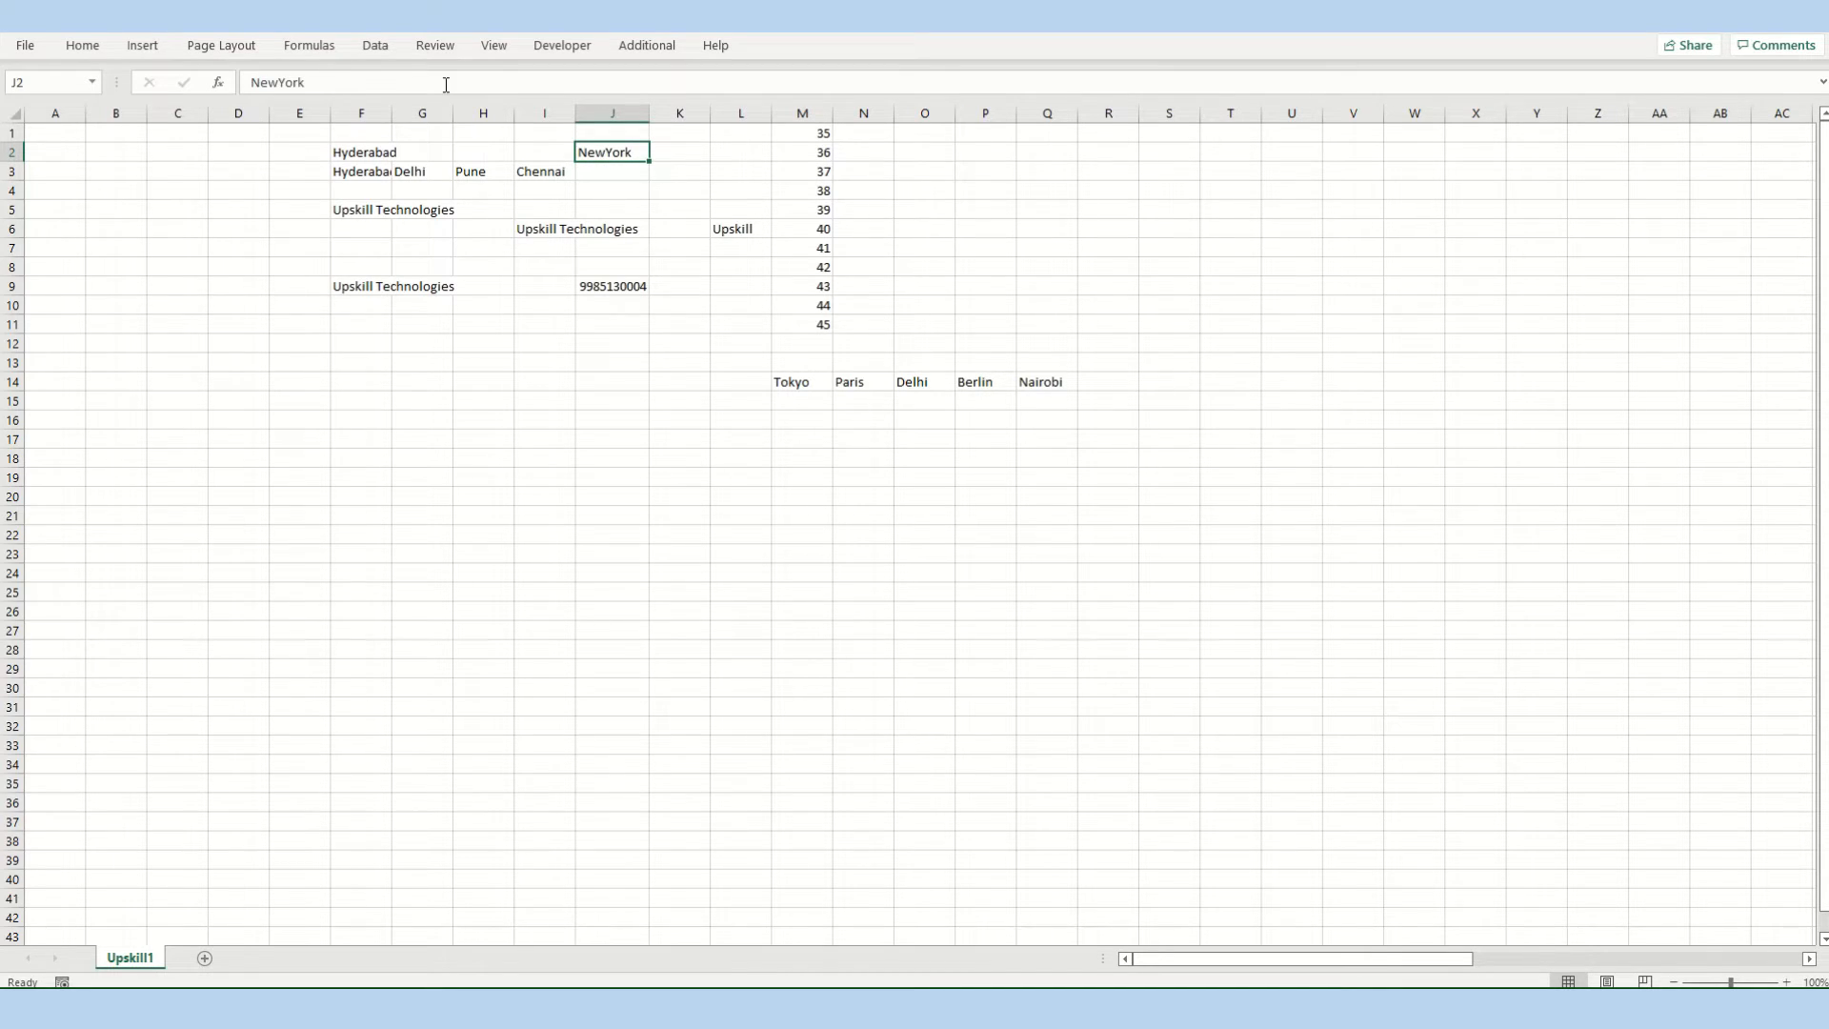
key("Down")
key("Up")
type("London")
key("Return")
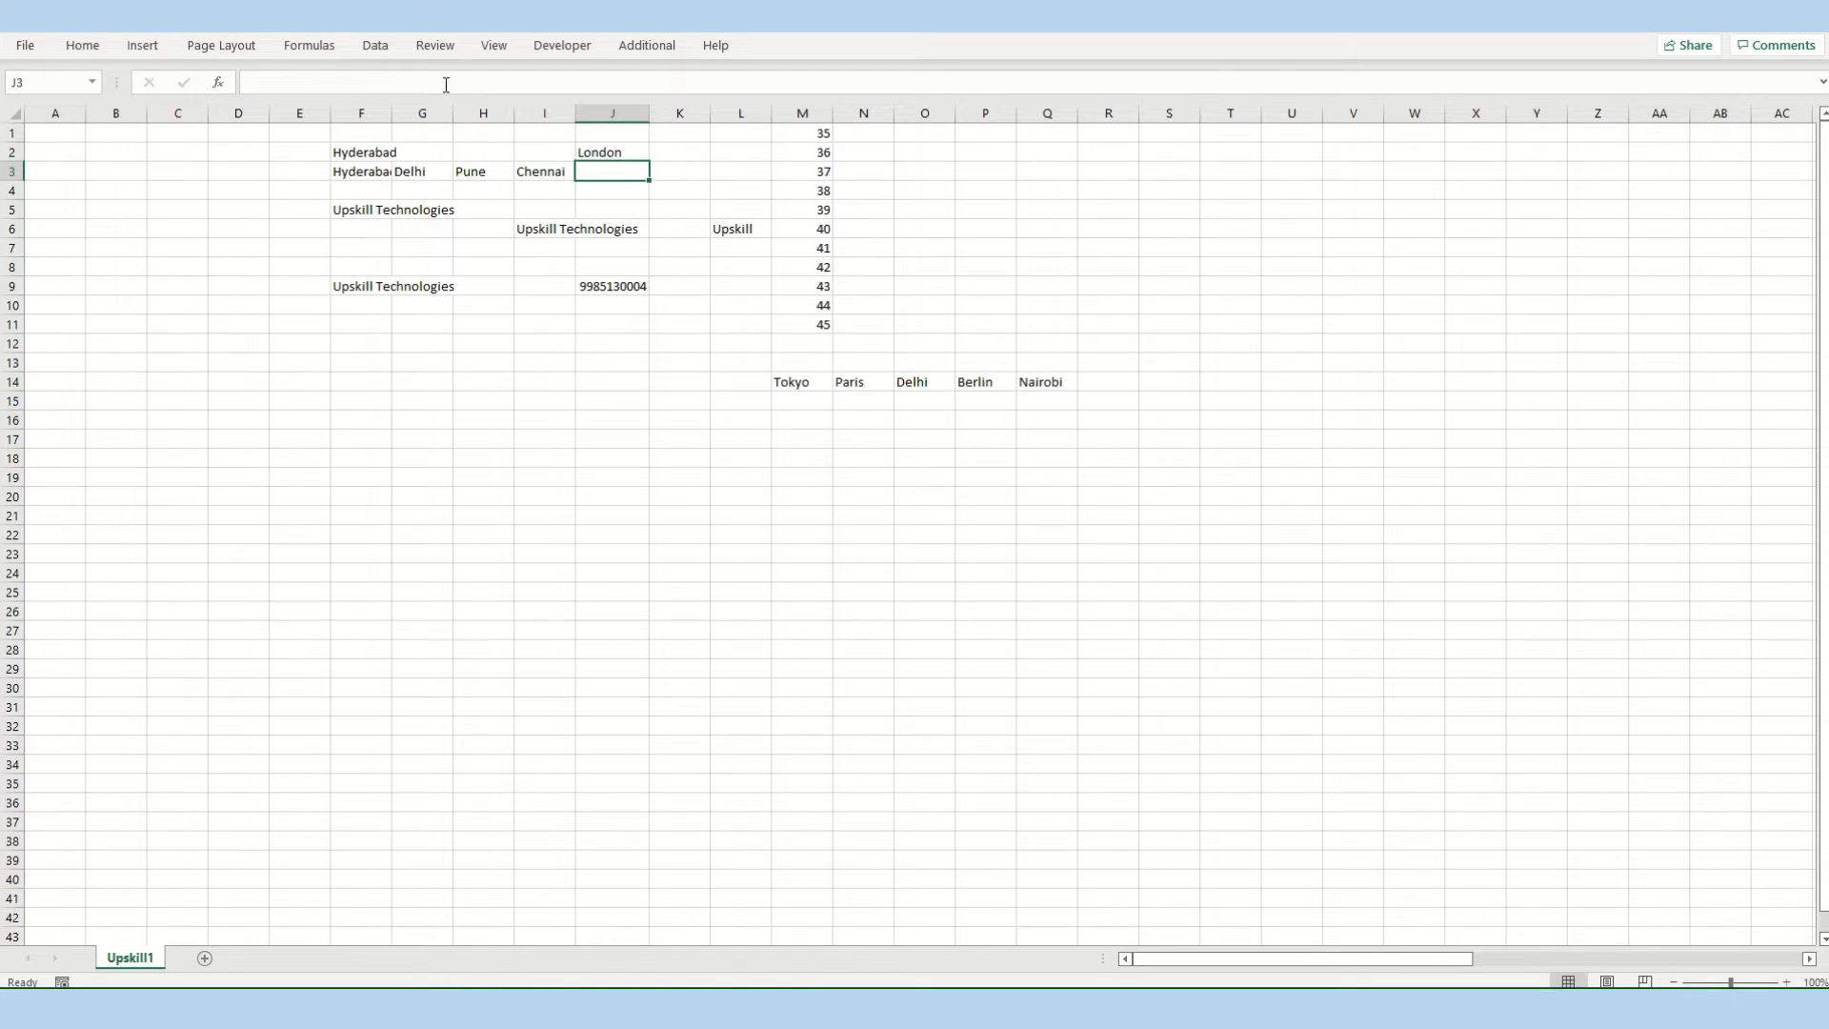
- Overwrite the content of cell J2 with Paris
key("Up")
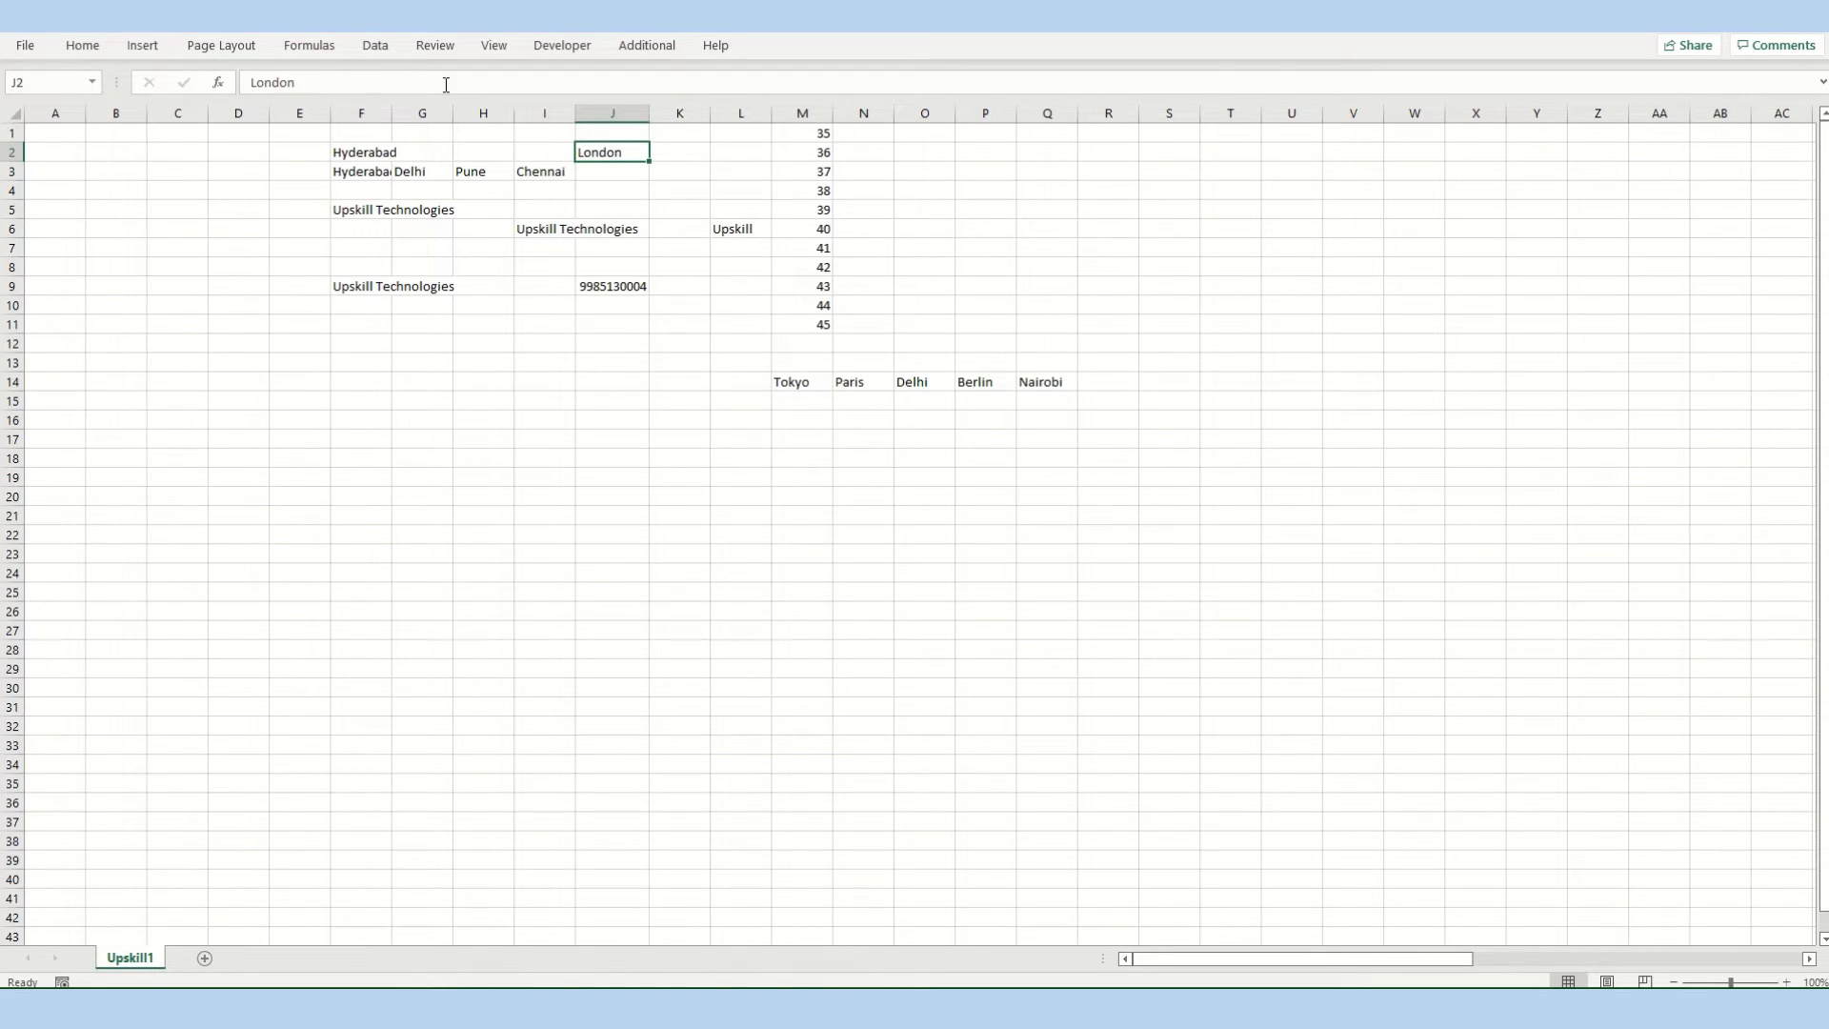
type("Paris")
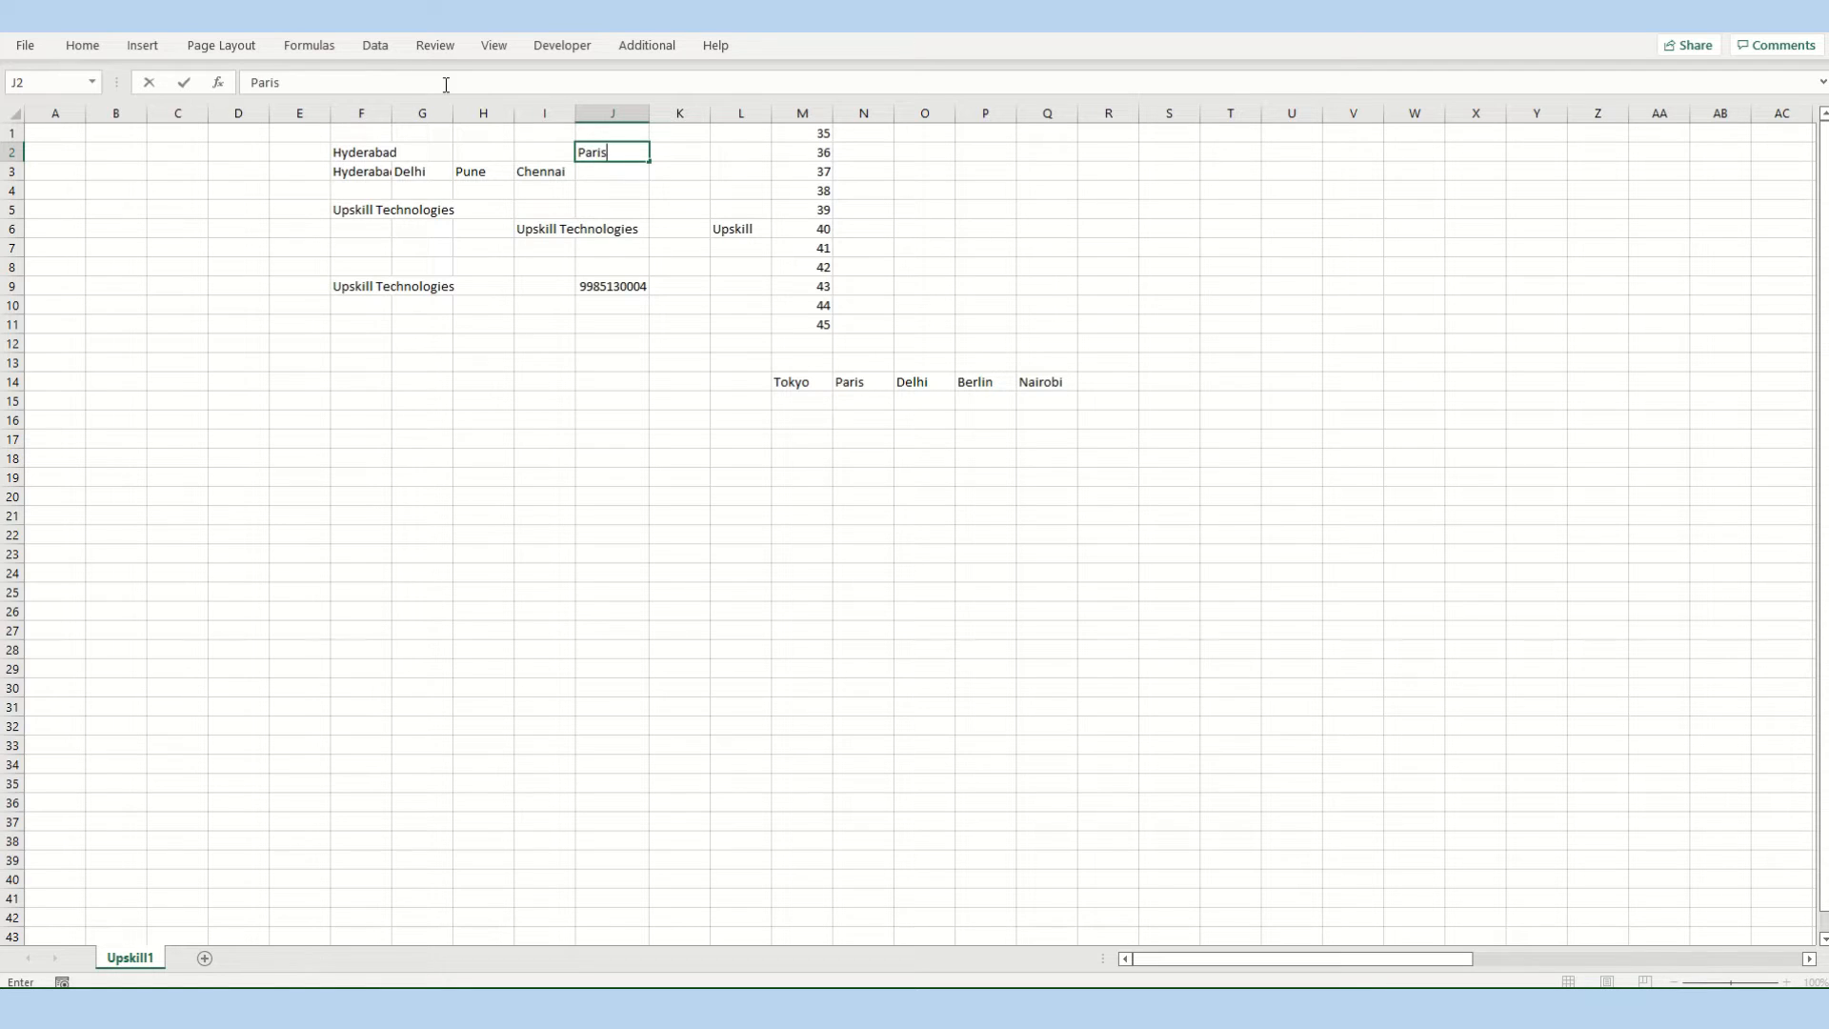
key("Return")
- Edit cell J2, erase its text and enter Berlin
key("Up")
key("F2")
key("BackSpace")
key("BackSpace")
key("BackSpace")
key("BackSpace")
key("BackSpace")
type("Berlin")
key("Return")
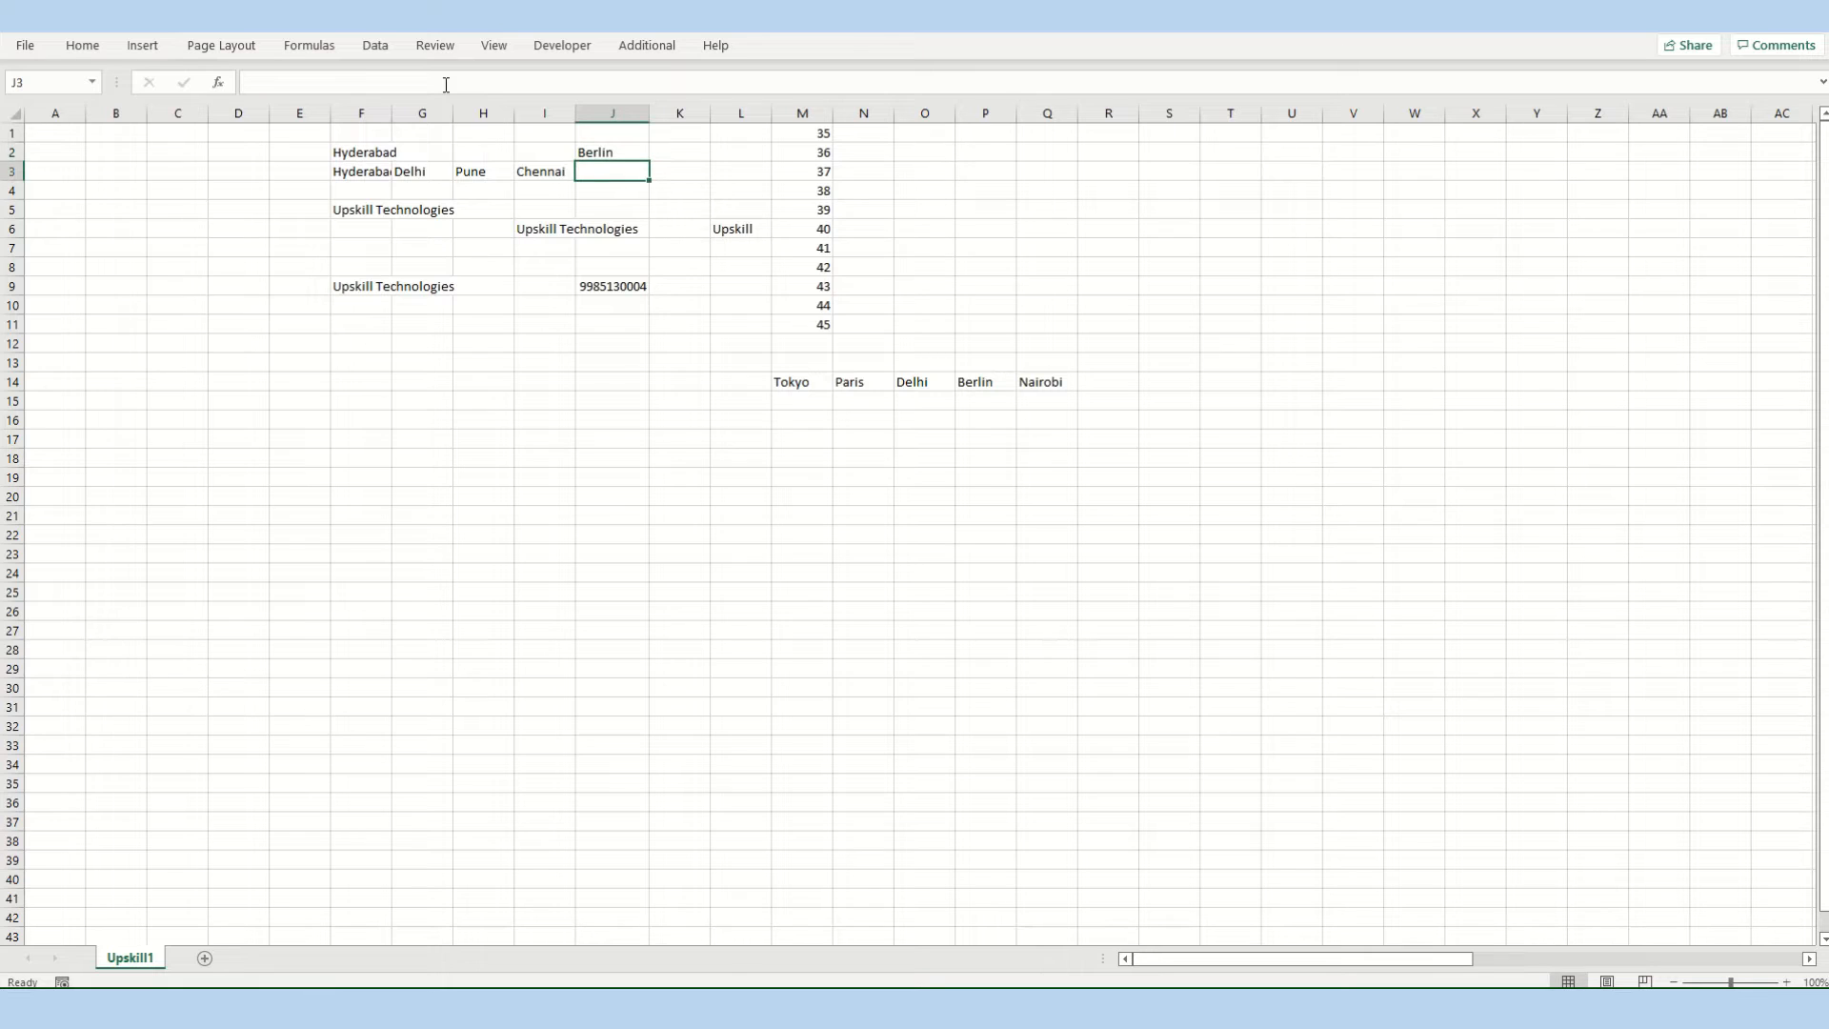
- Clear cell J2 and enter Moscow in it
key("Up")
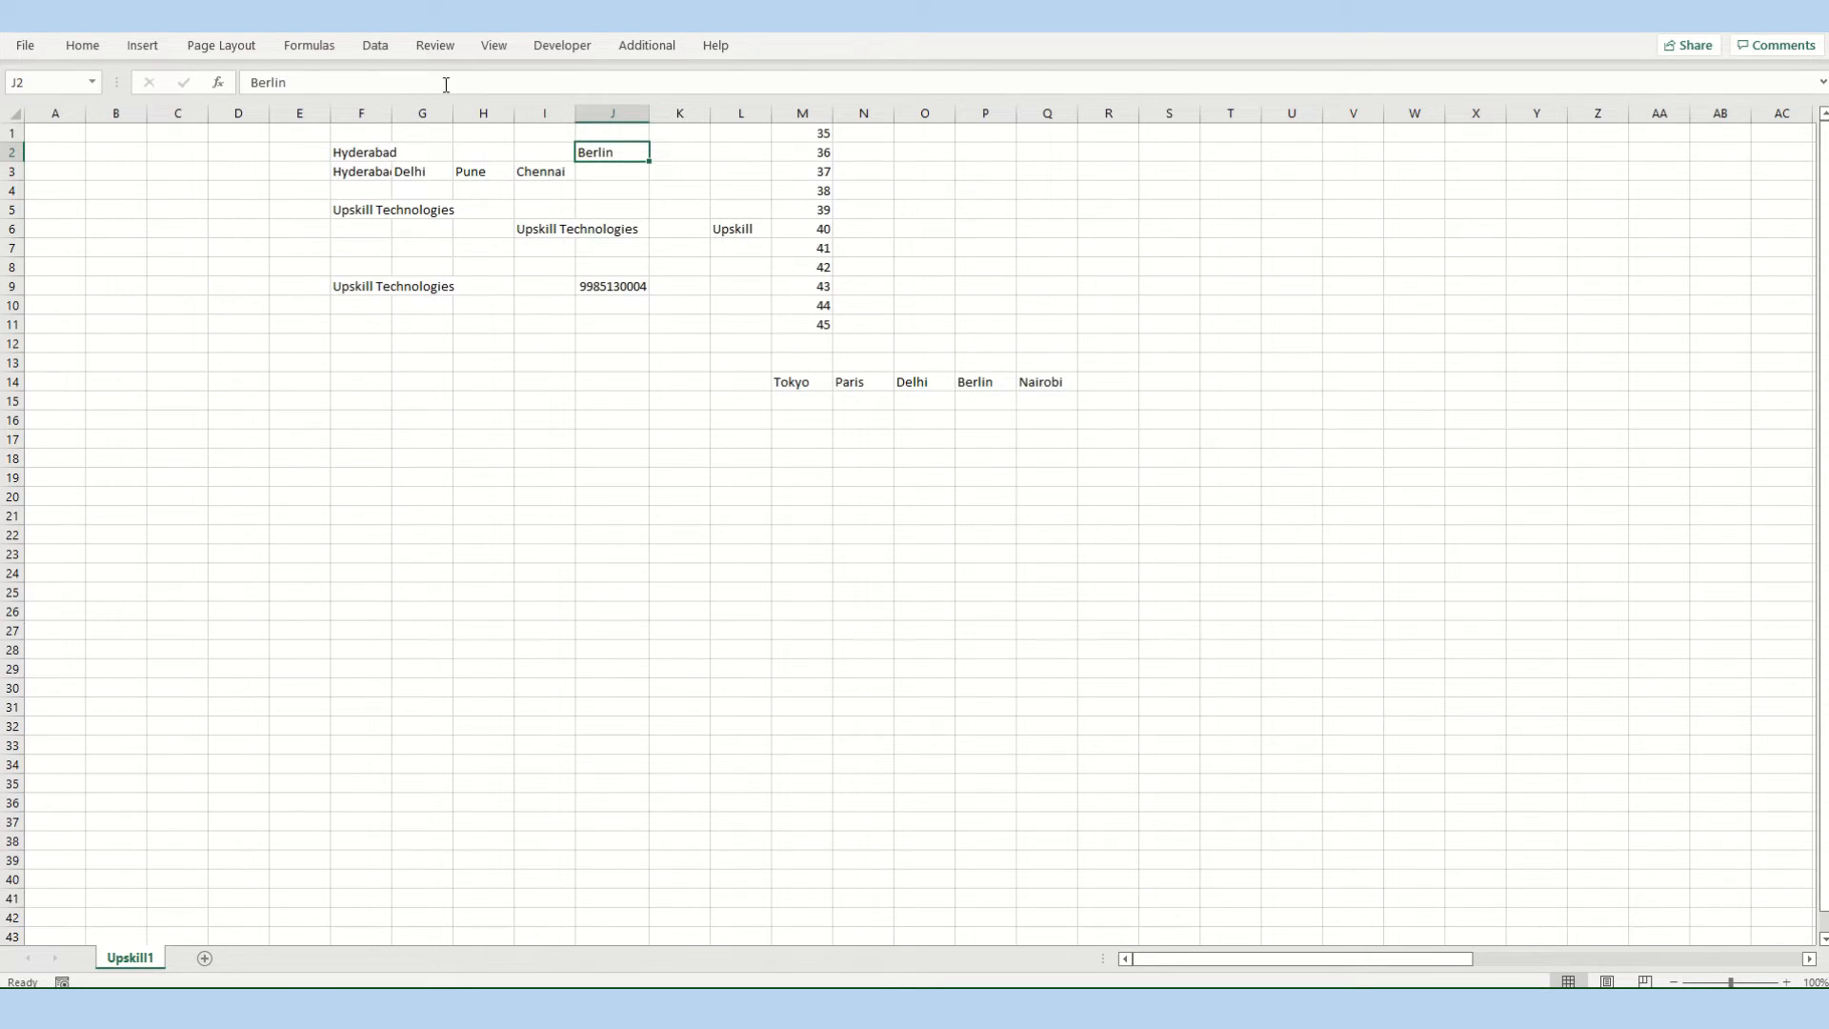
key("Delete")
type("Moscow")
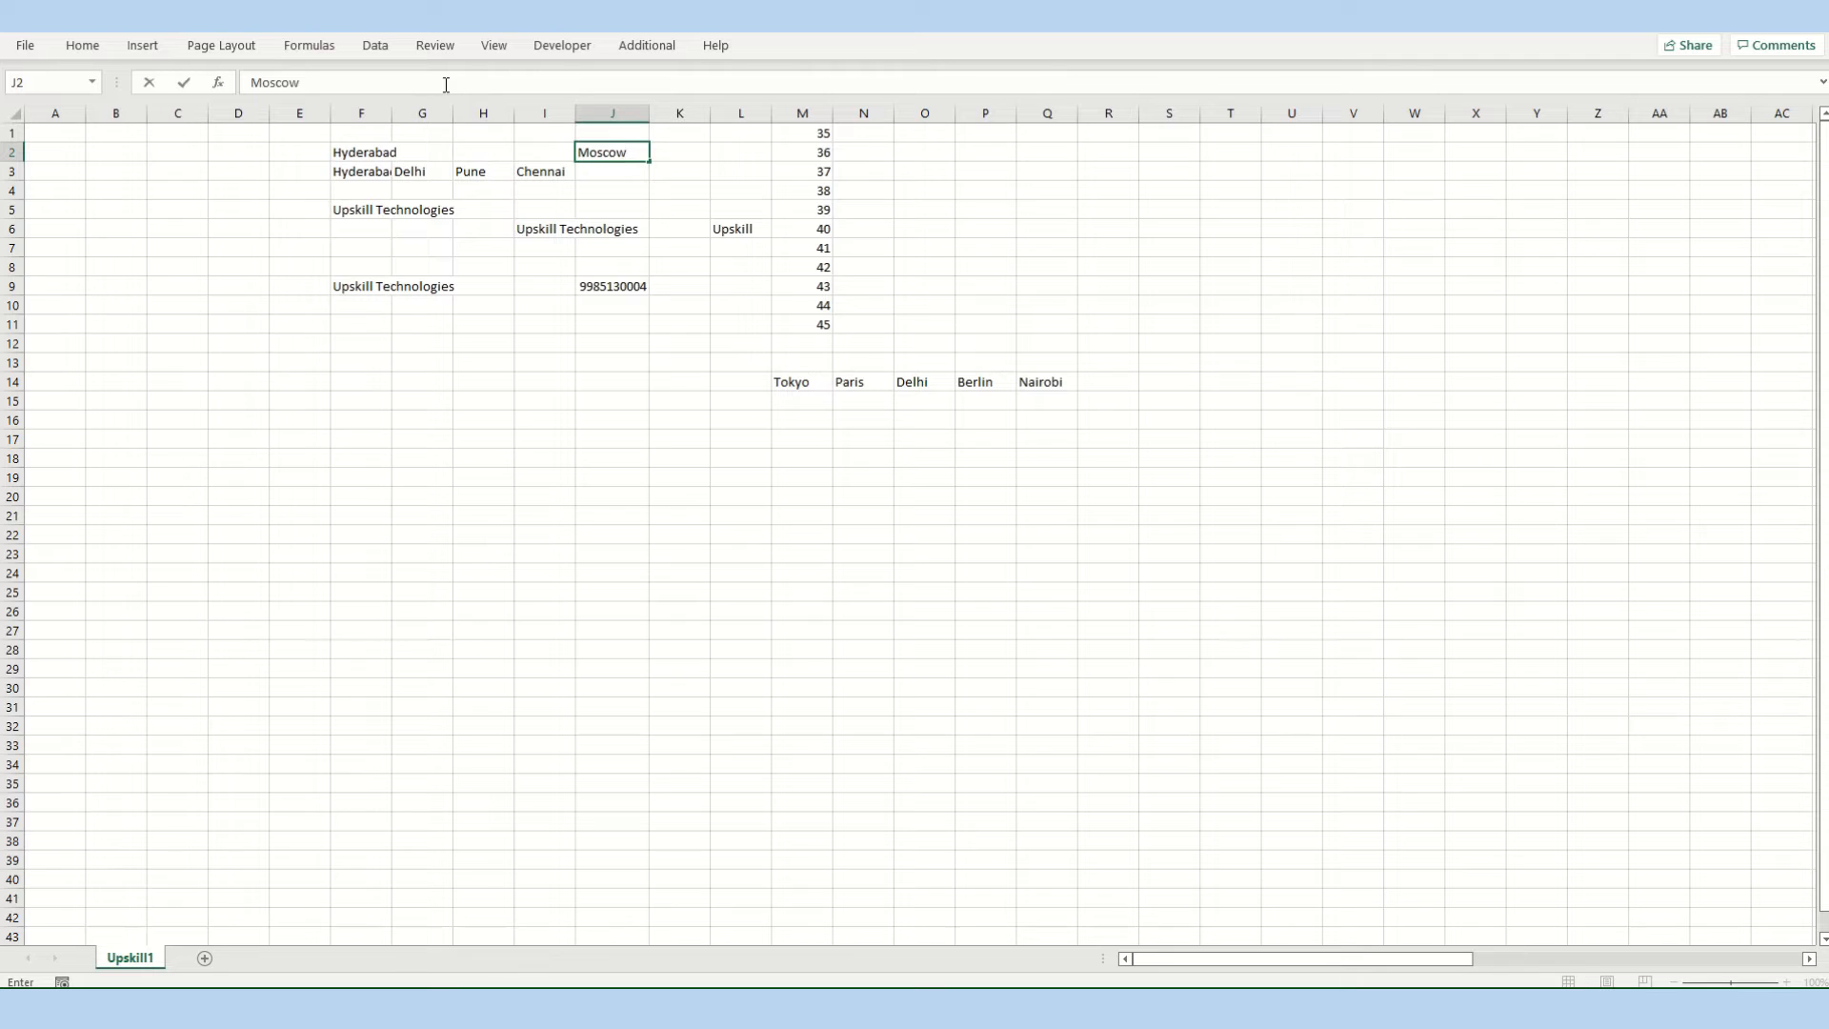
key("Return")
- Overwrite the city name in cell J2 with NewYork, written as one word
key("Up")
type("NewYork")
key("Return")
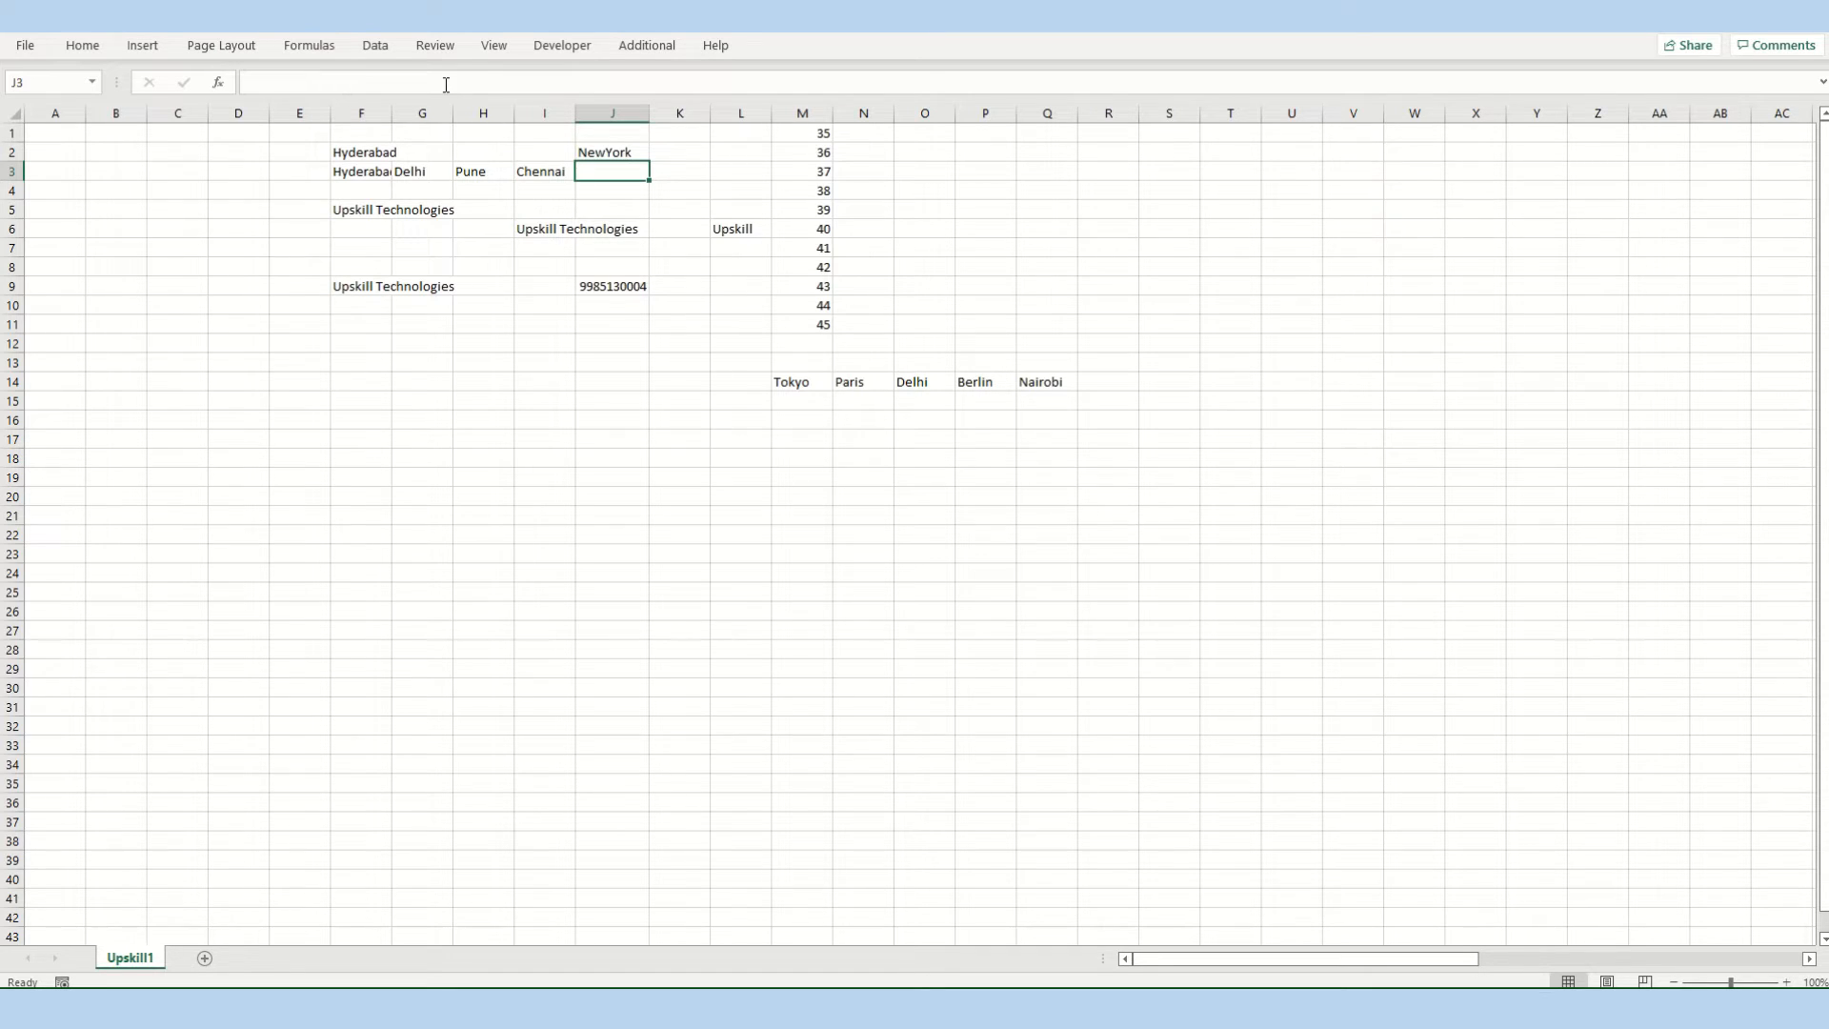
- Edit the text in cell J2 to add a space so it reads New York
key("Up")
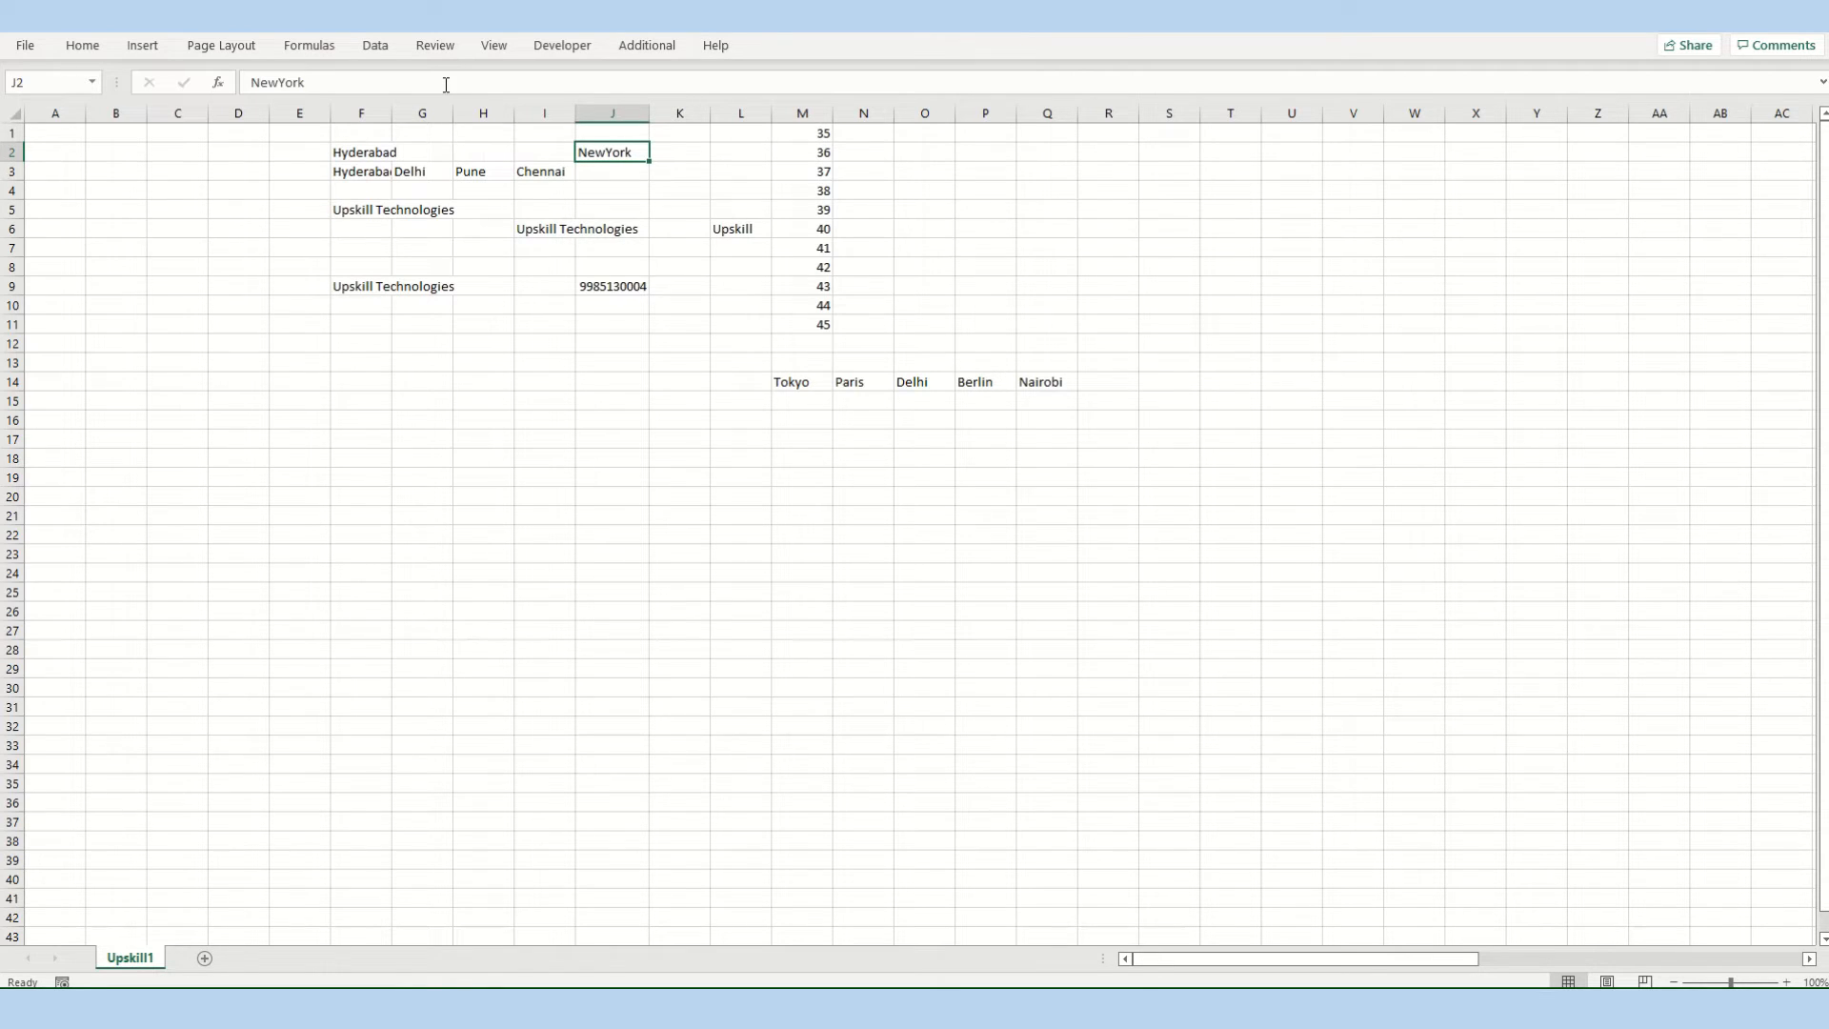
double_click(635, 151)
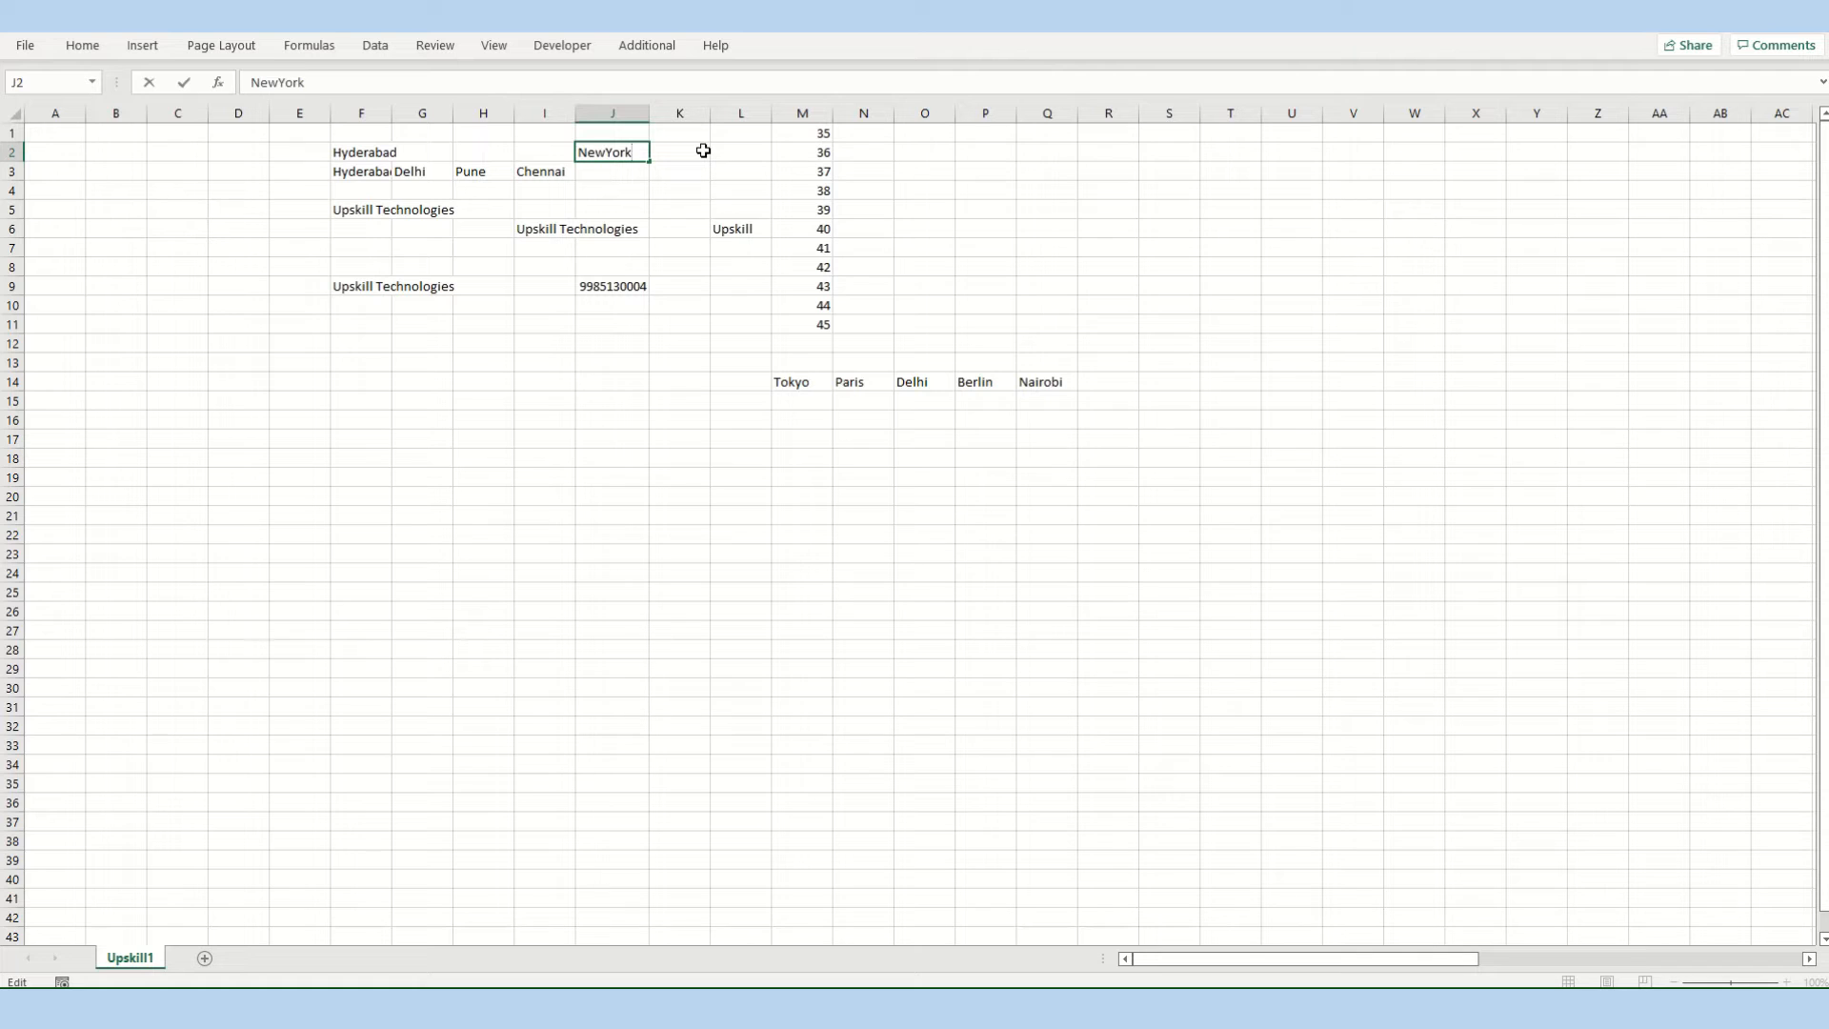
key("Left")
key("Return")
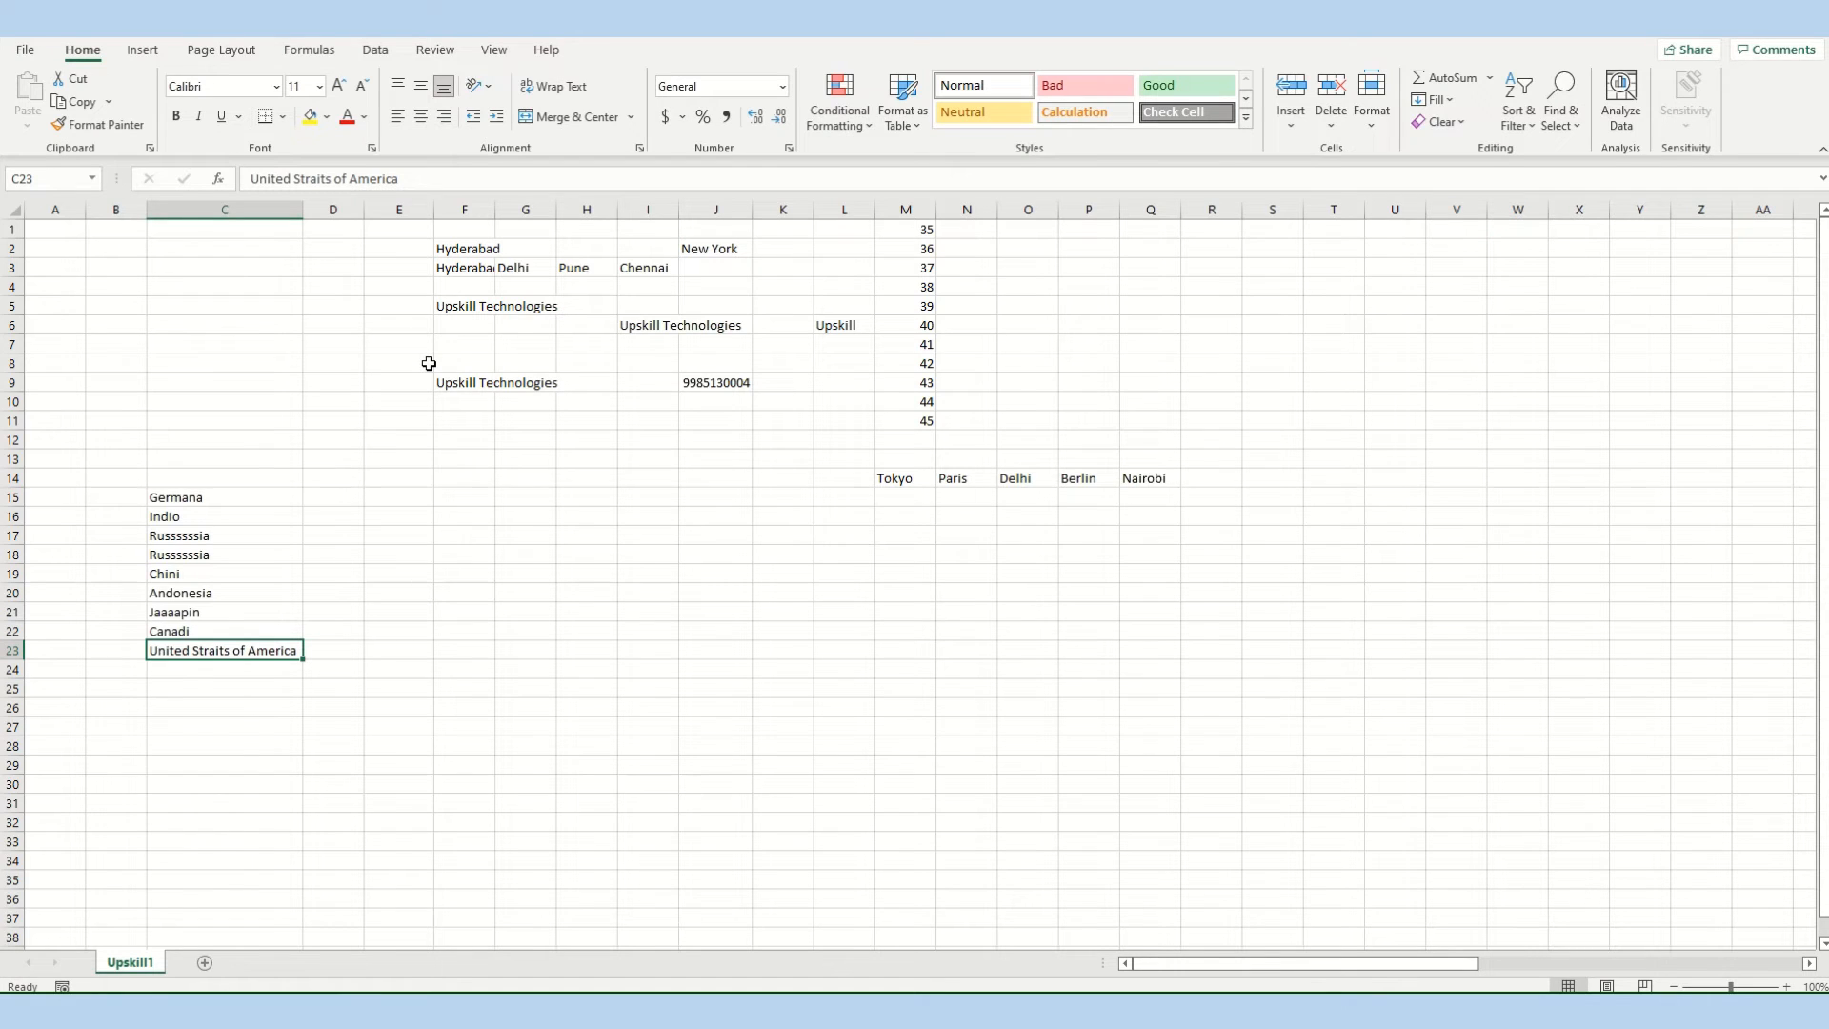
left_click(343, 531)
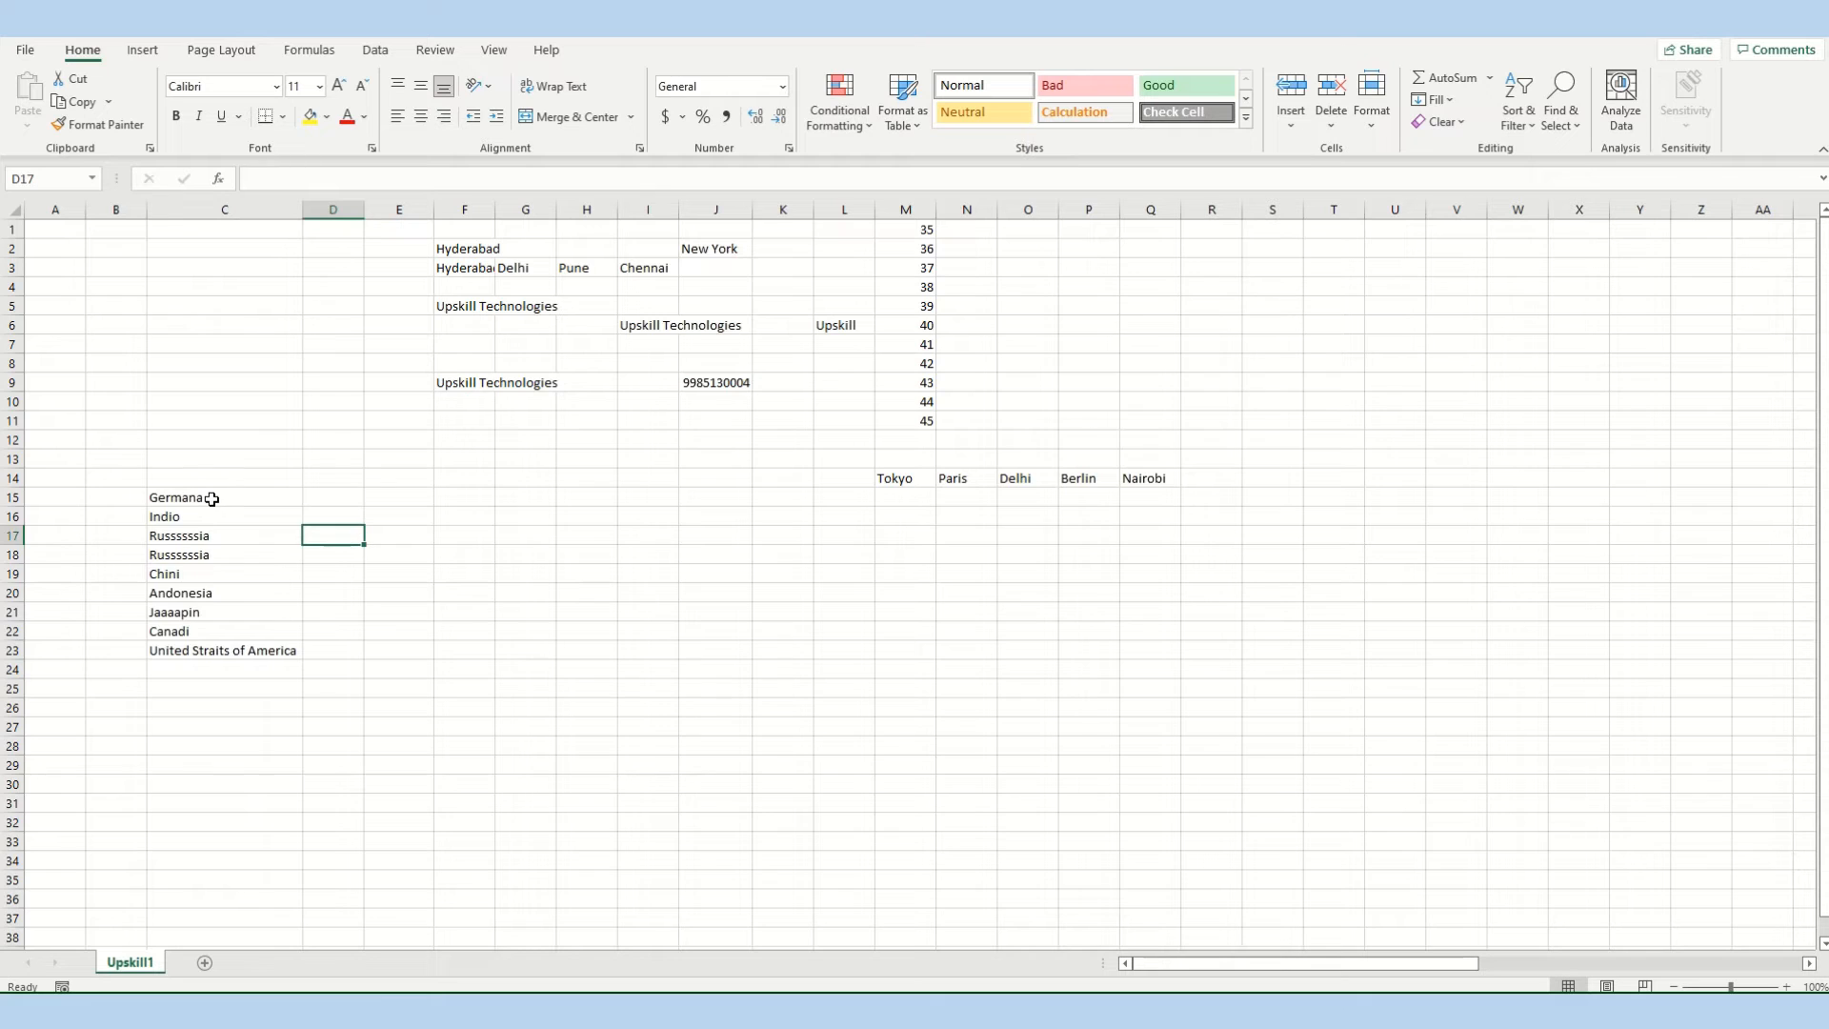
left_click_drag(213, 494, 229, 662)
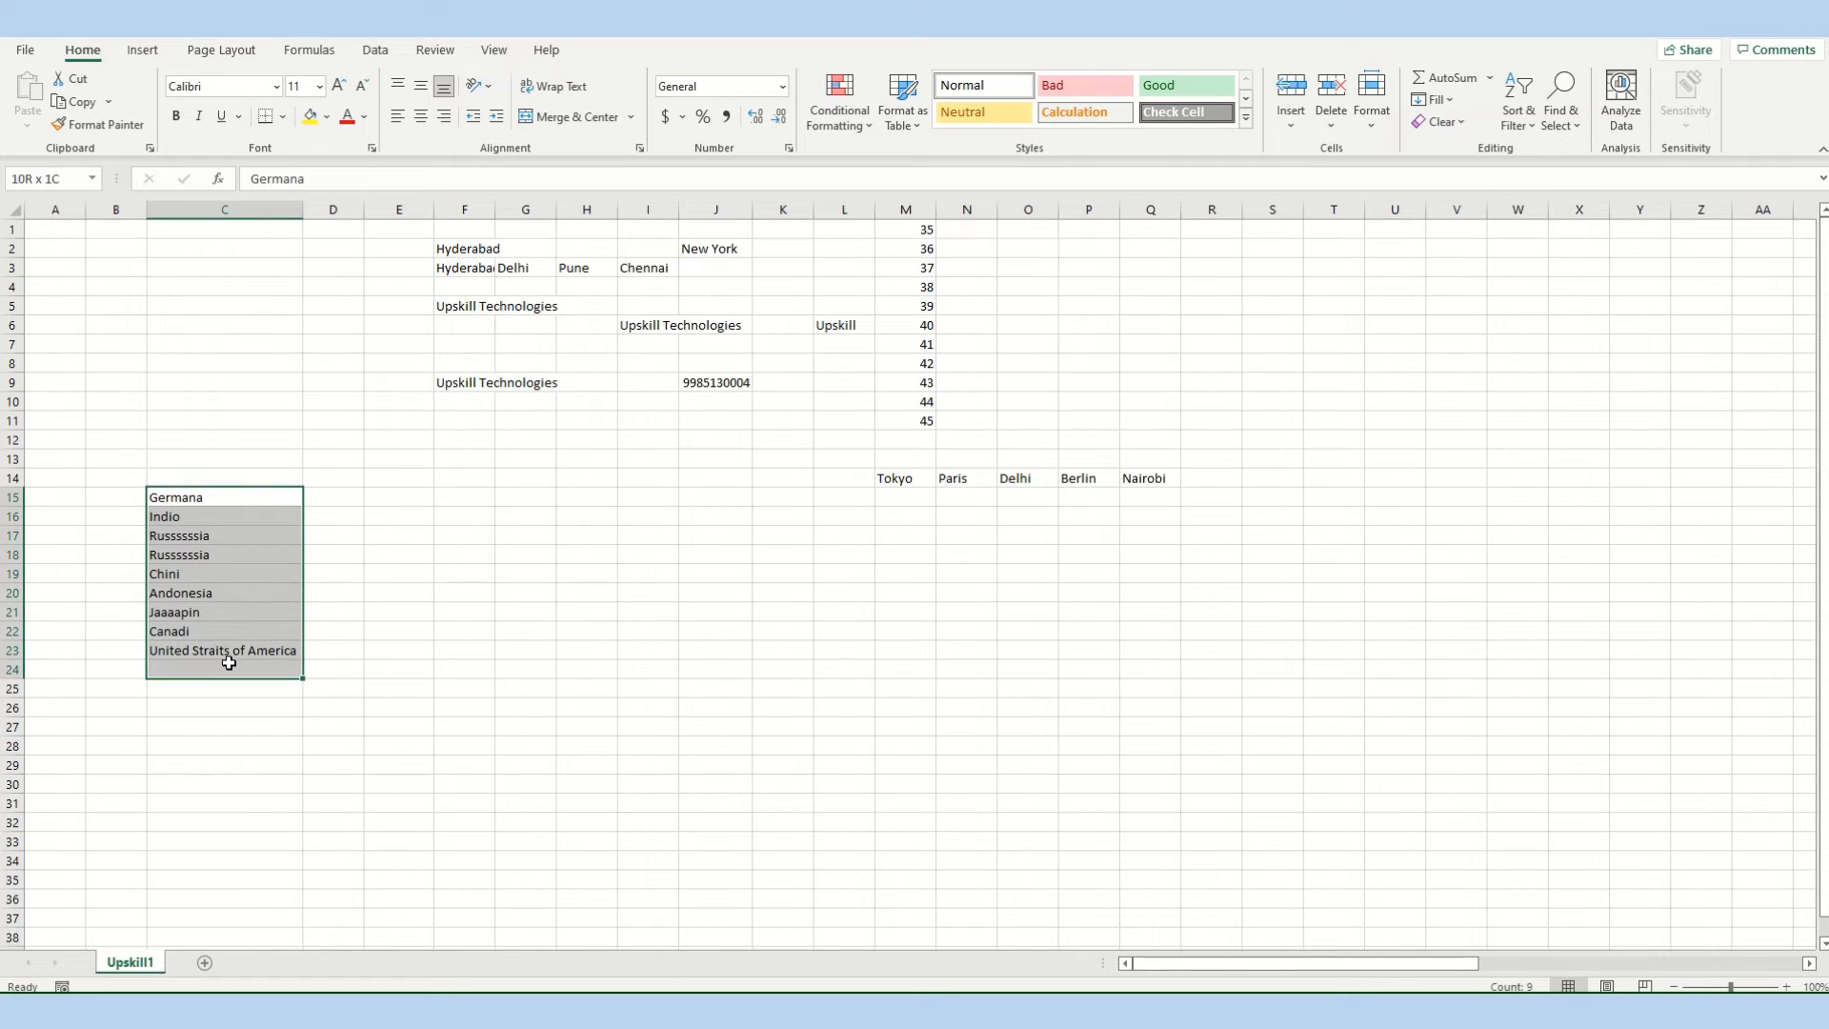
left_click(431, 648)
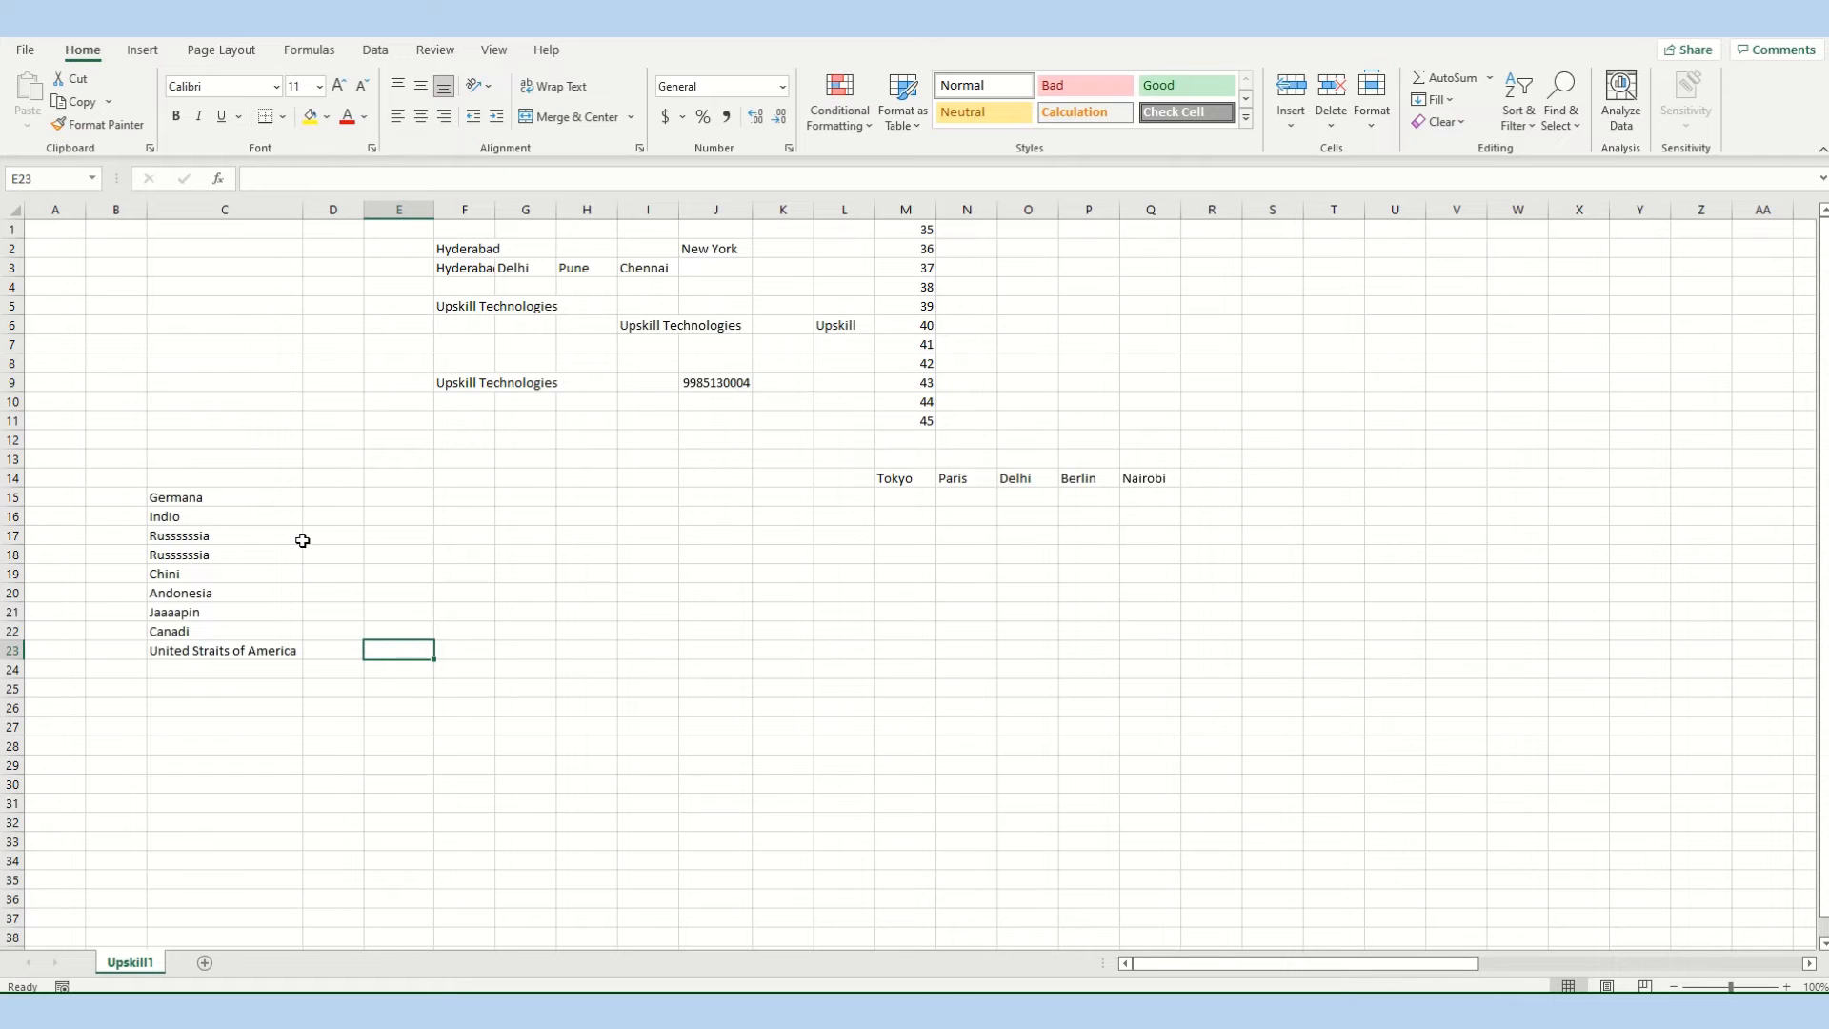
left_click_drag(225, 490, 225, 649)
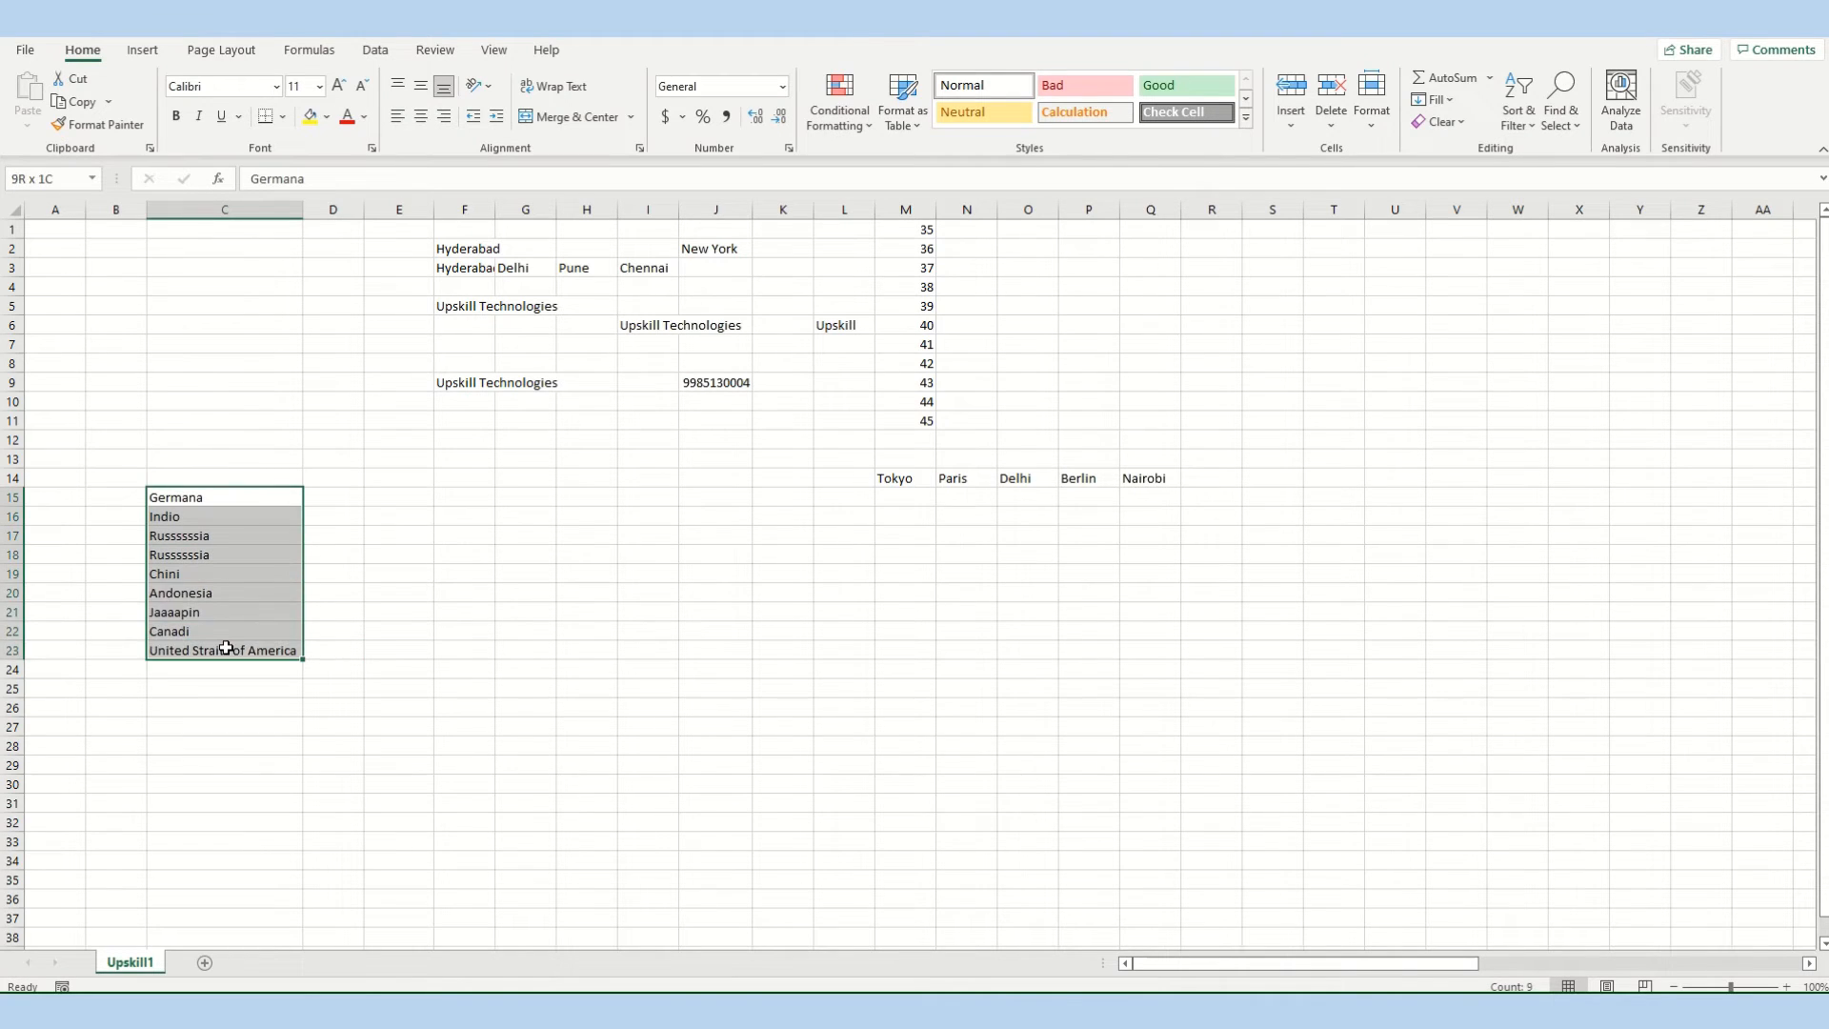
left_click(426, 516)
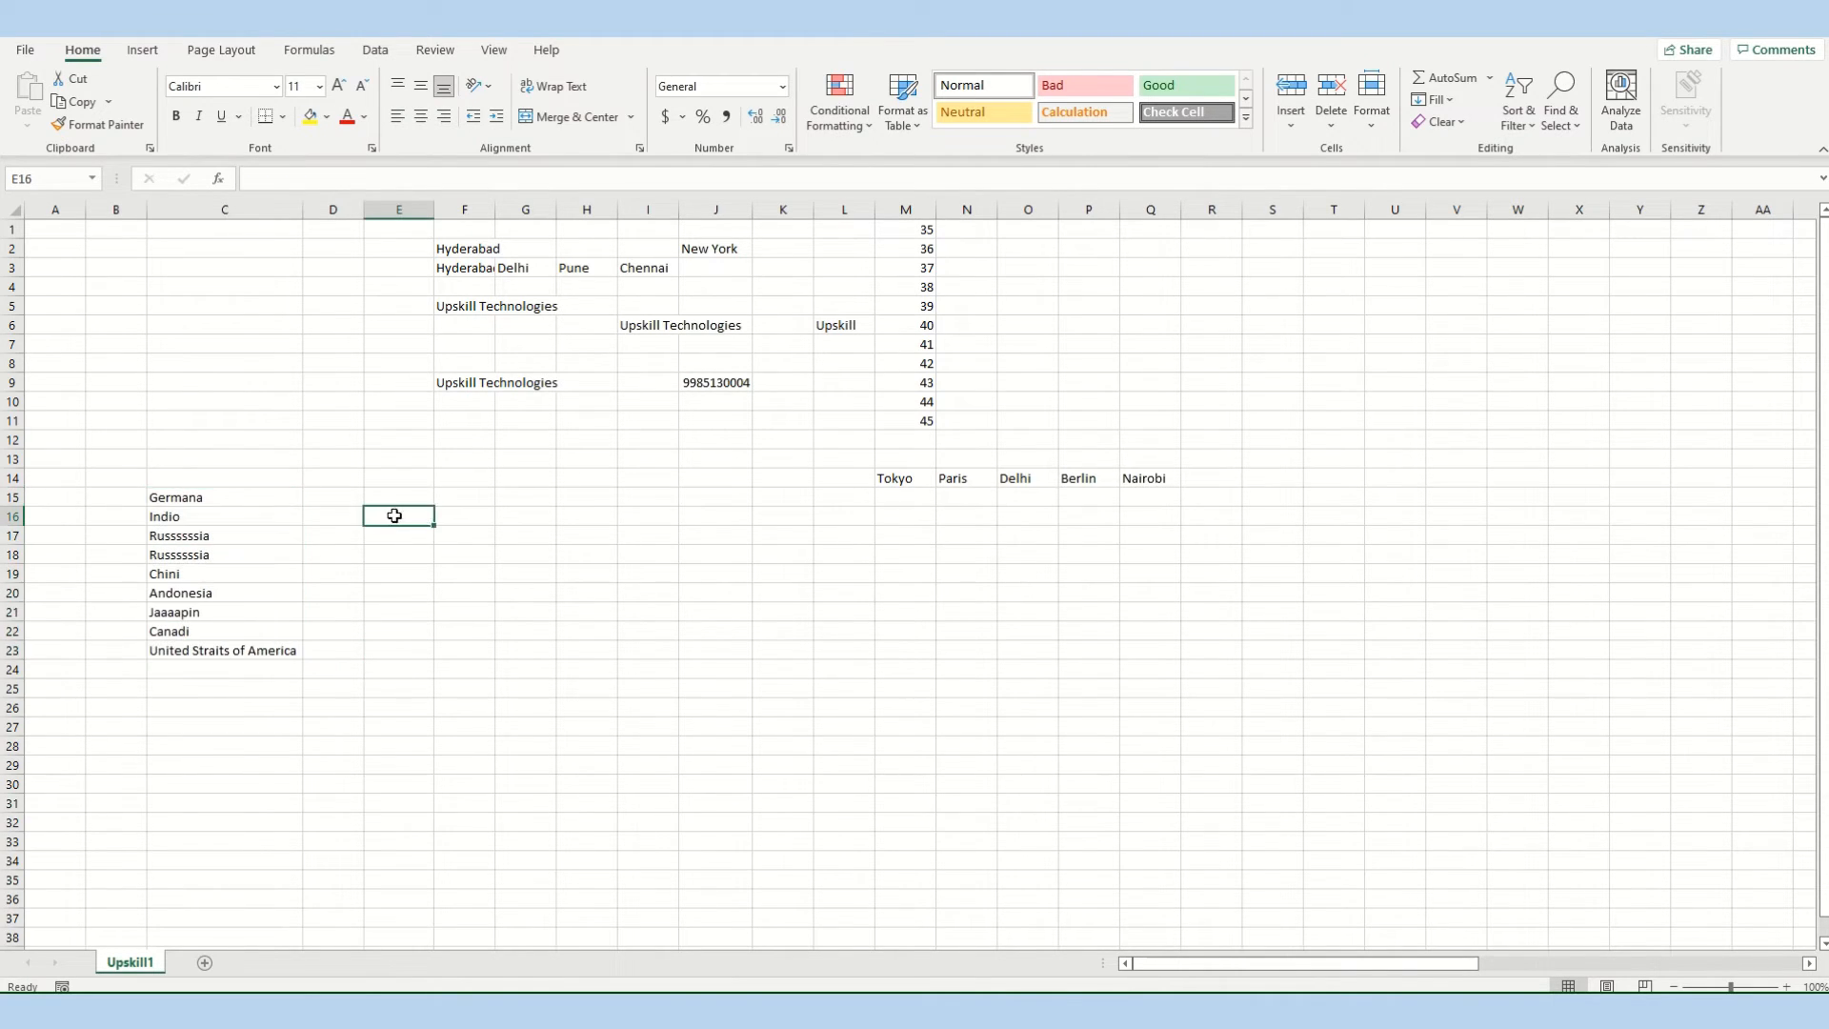
- Correct the last letter of the country name in cell C15 so it reads Germany
left_click(235, 496)
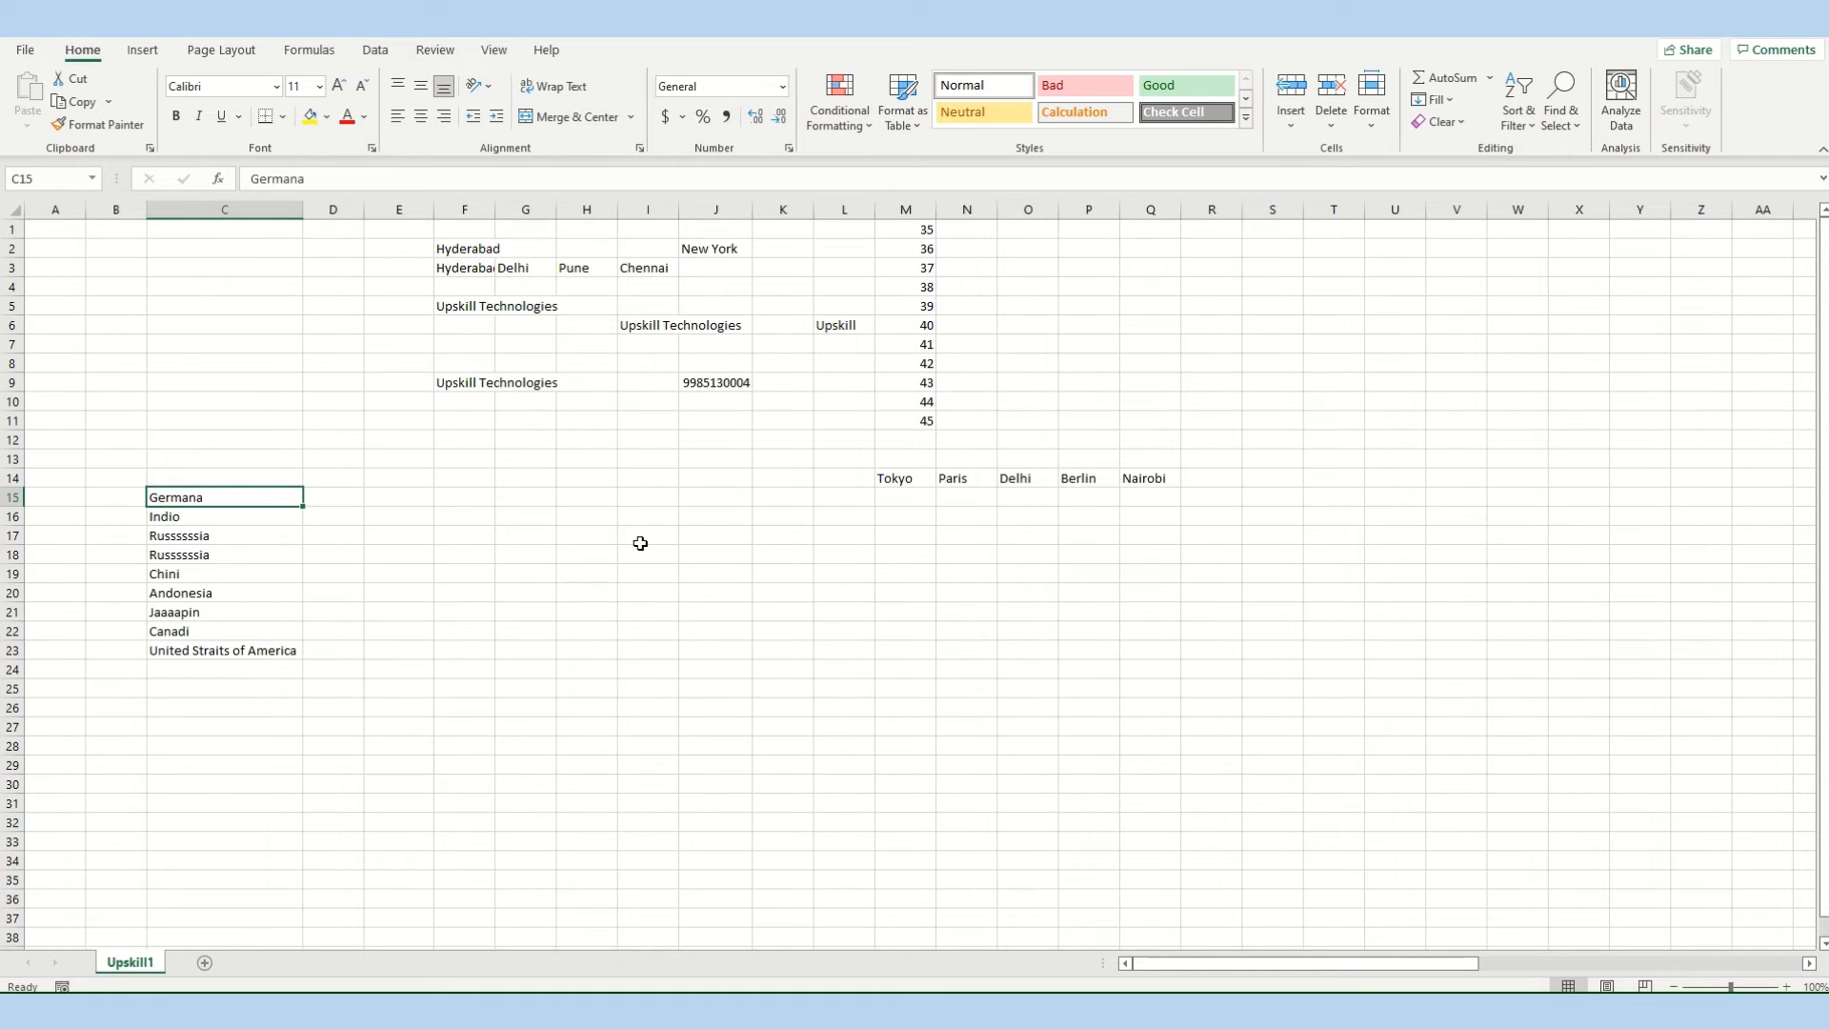
key("F2")
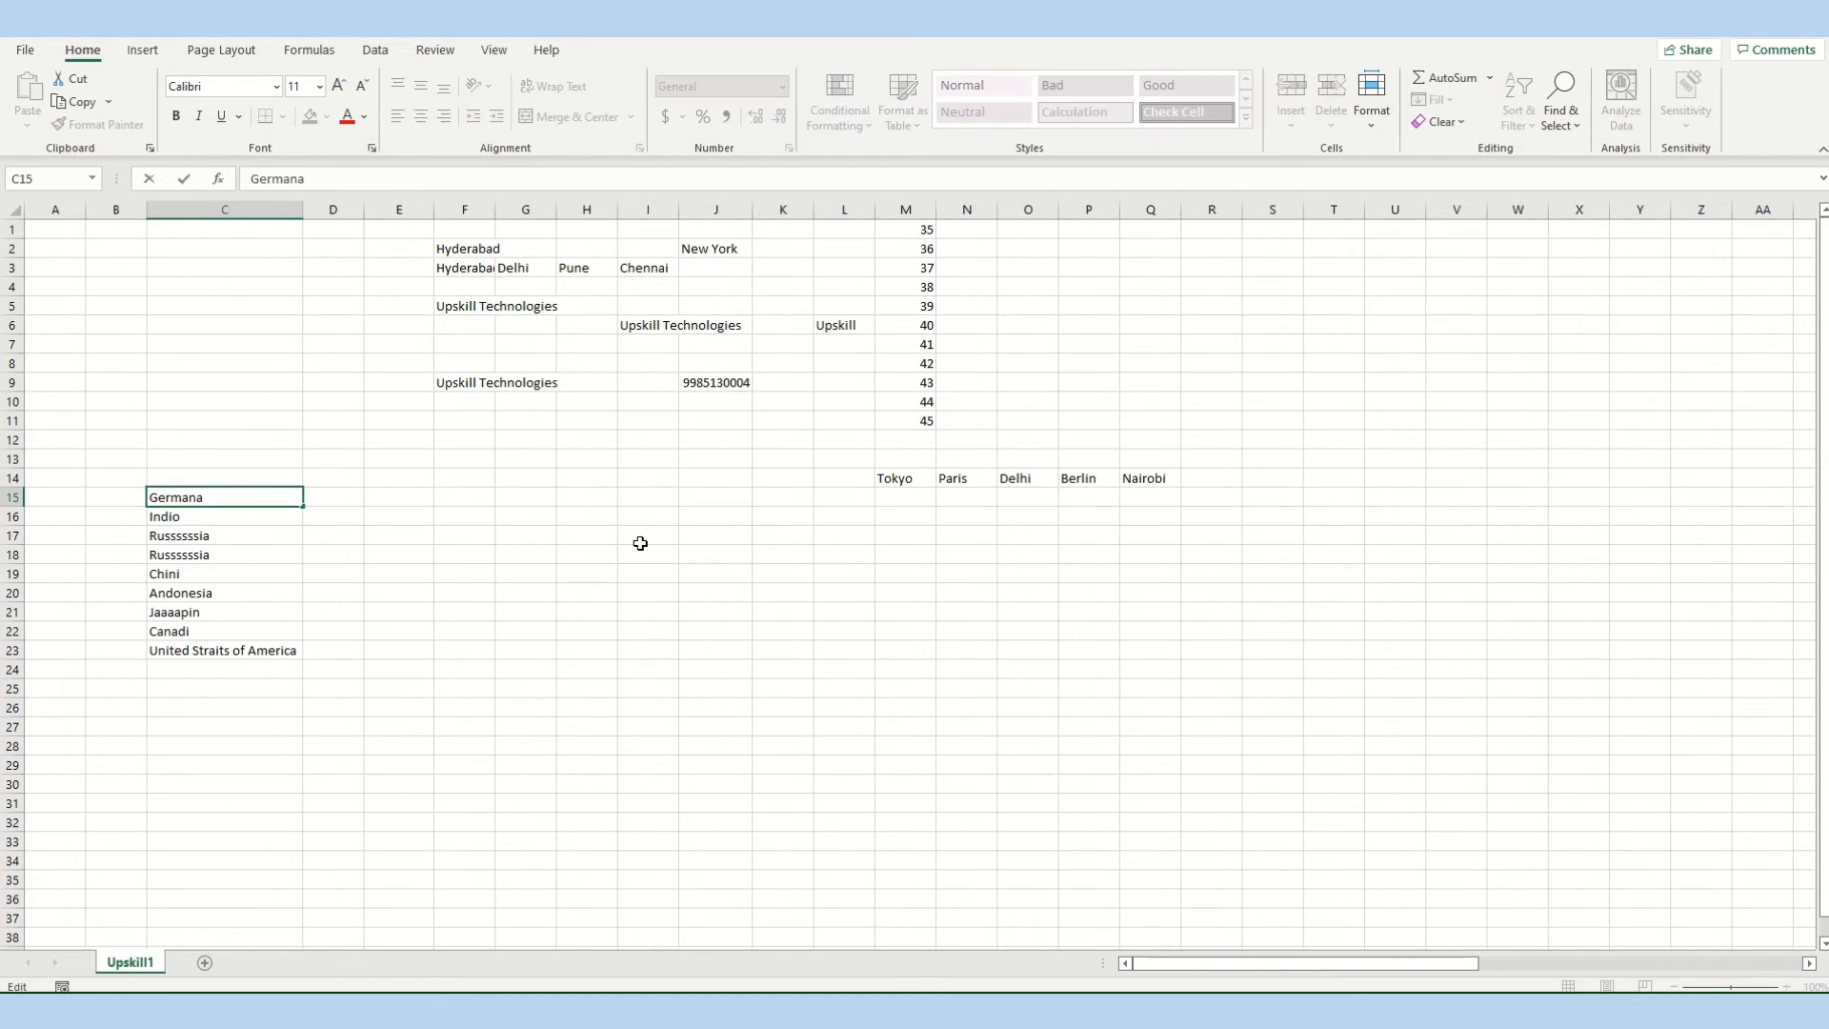
key("BackSpace")
key("Return")
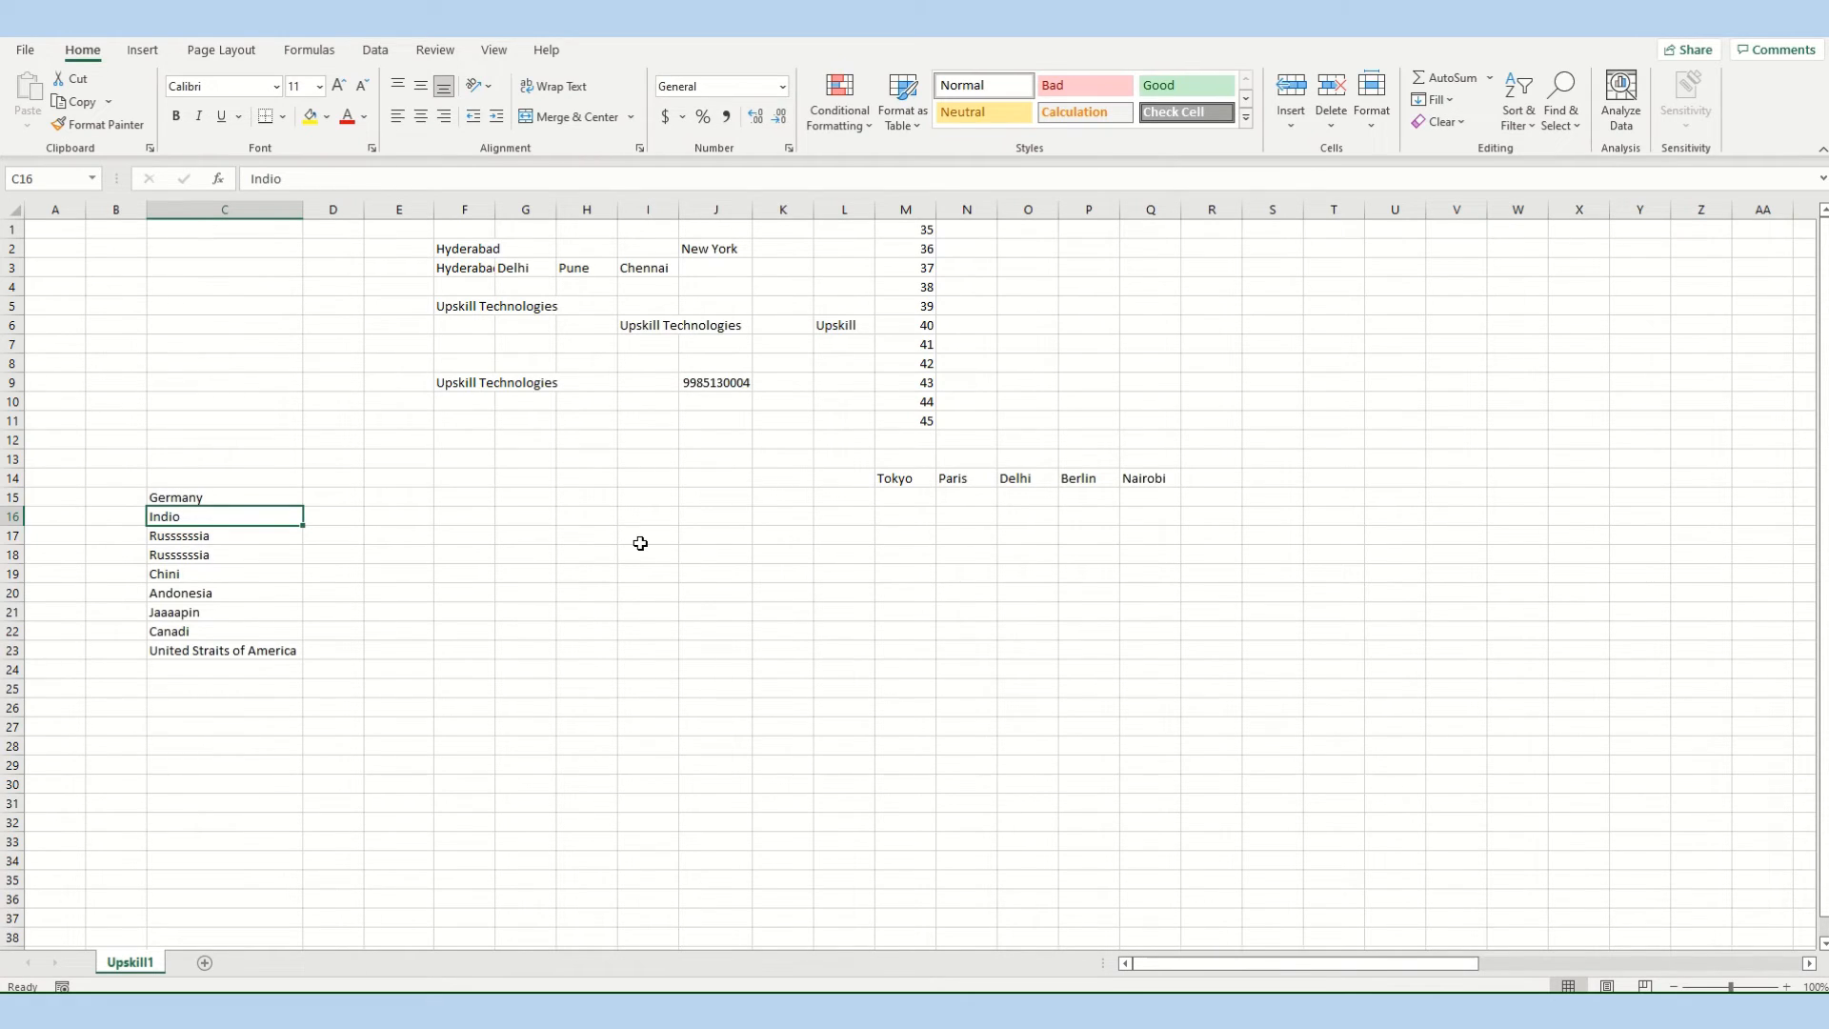
- Correct the country names in cell C16 to India and in cell C17 to Russia
key("F2")
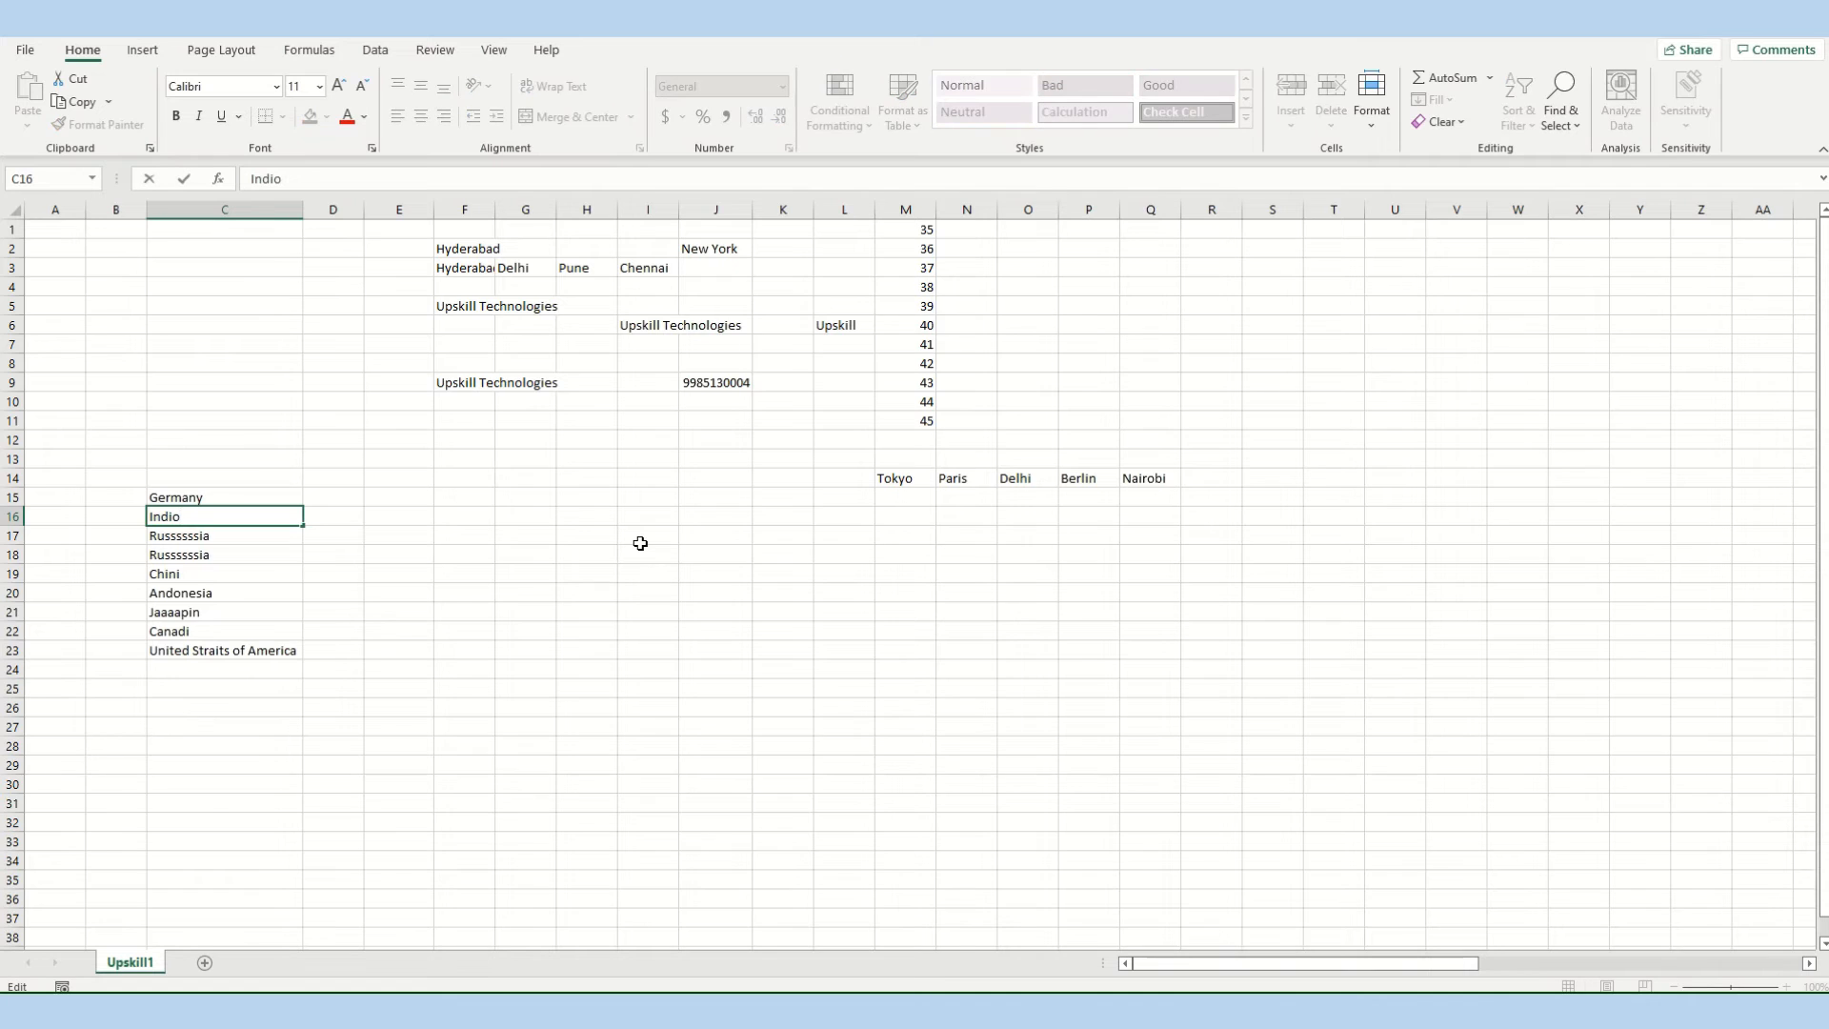
key("BackSpace")
type("a")
key("Return")
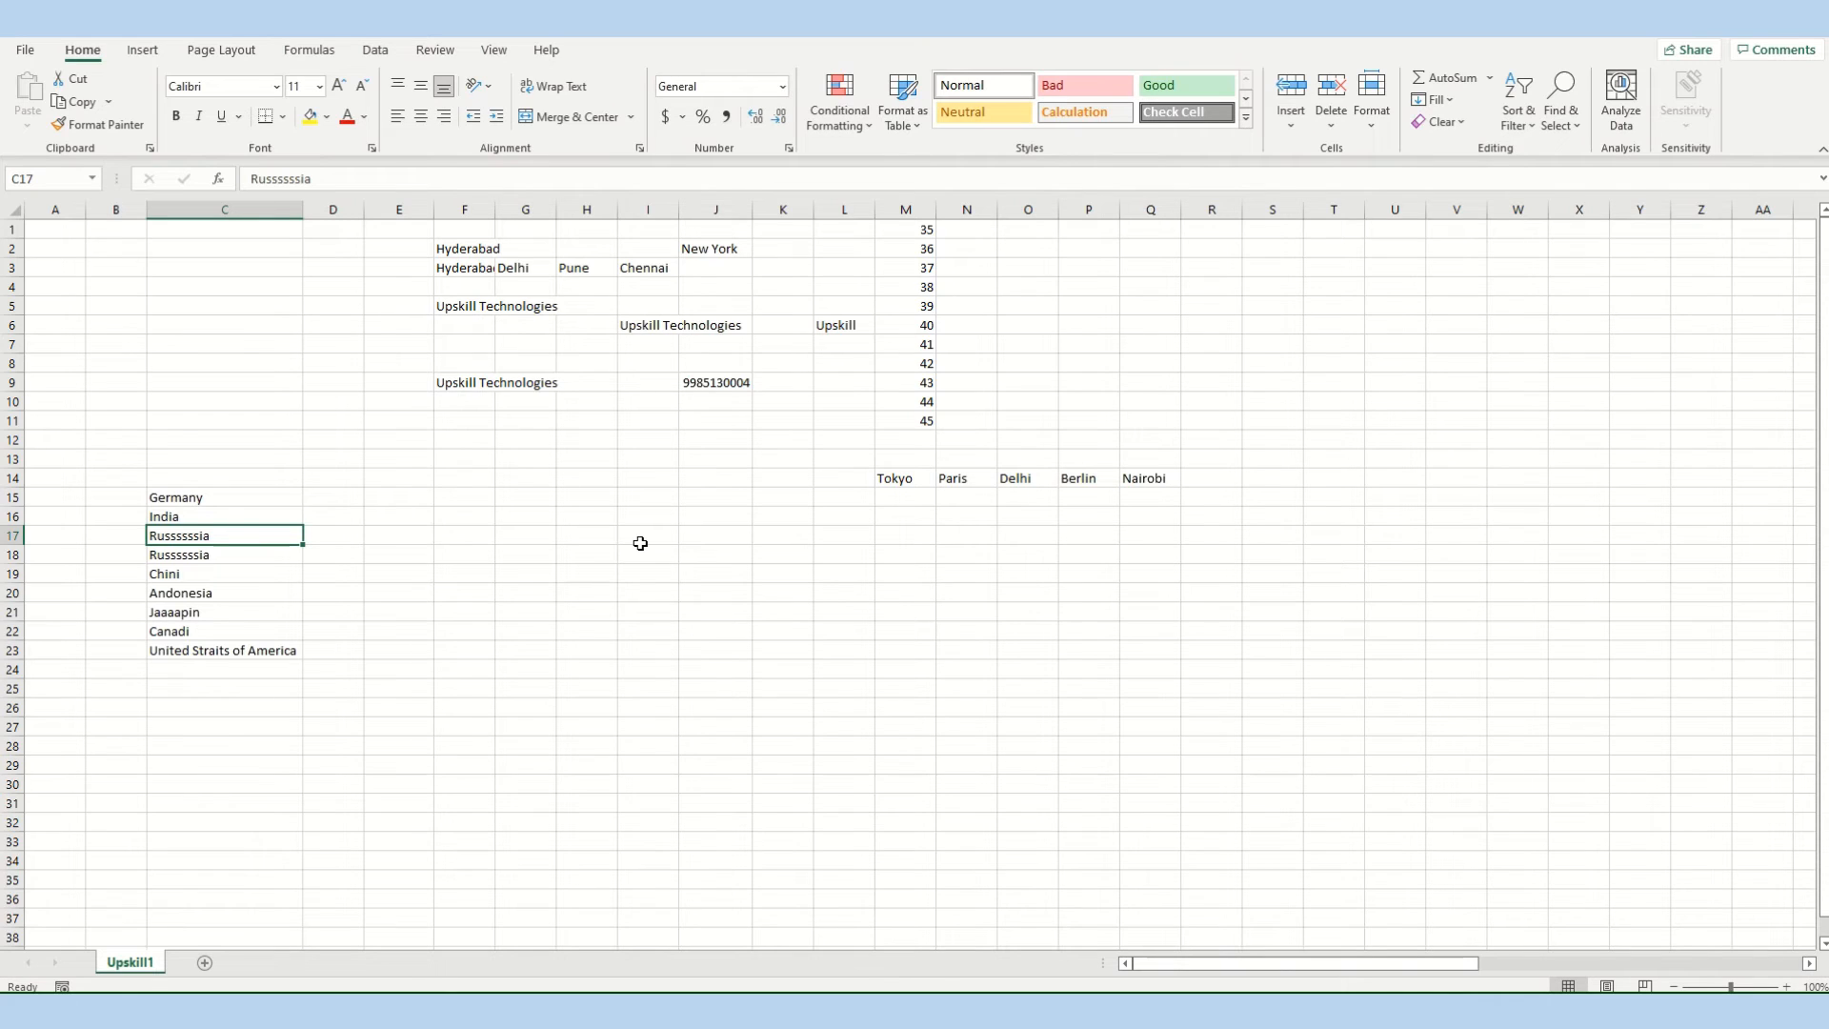
type("Russia")
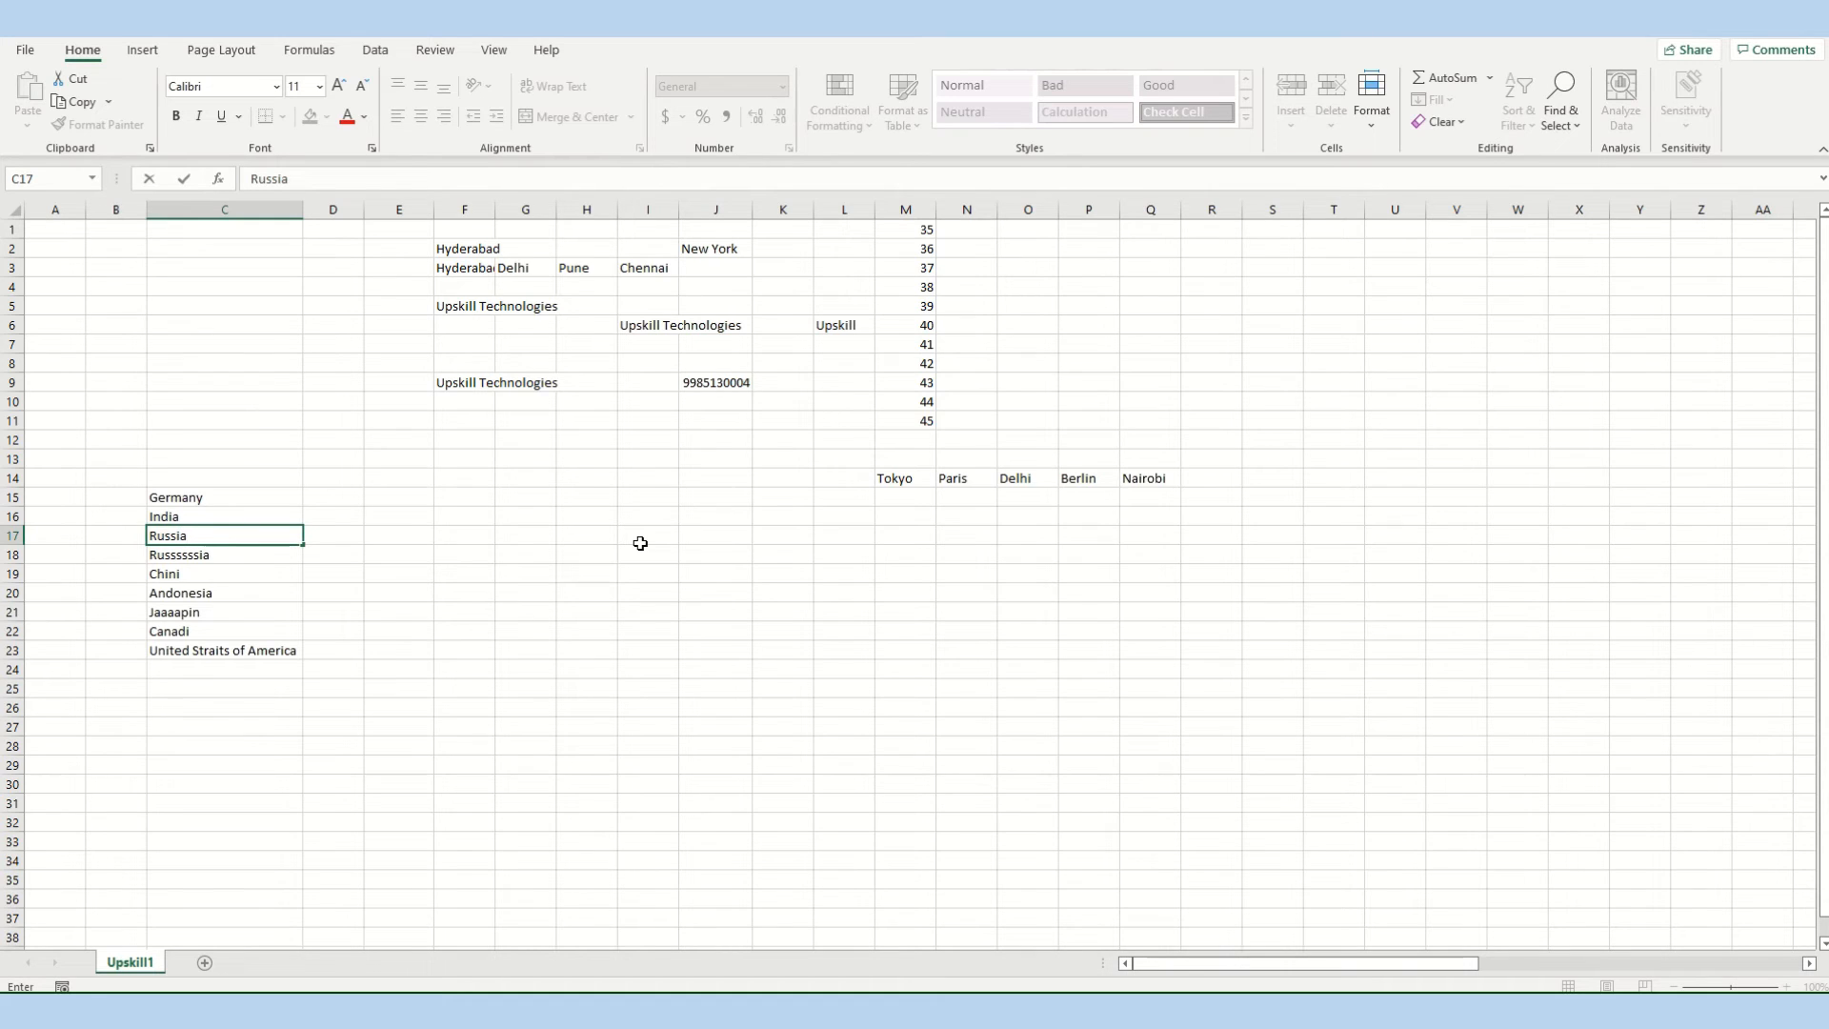
key("Return")
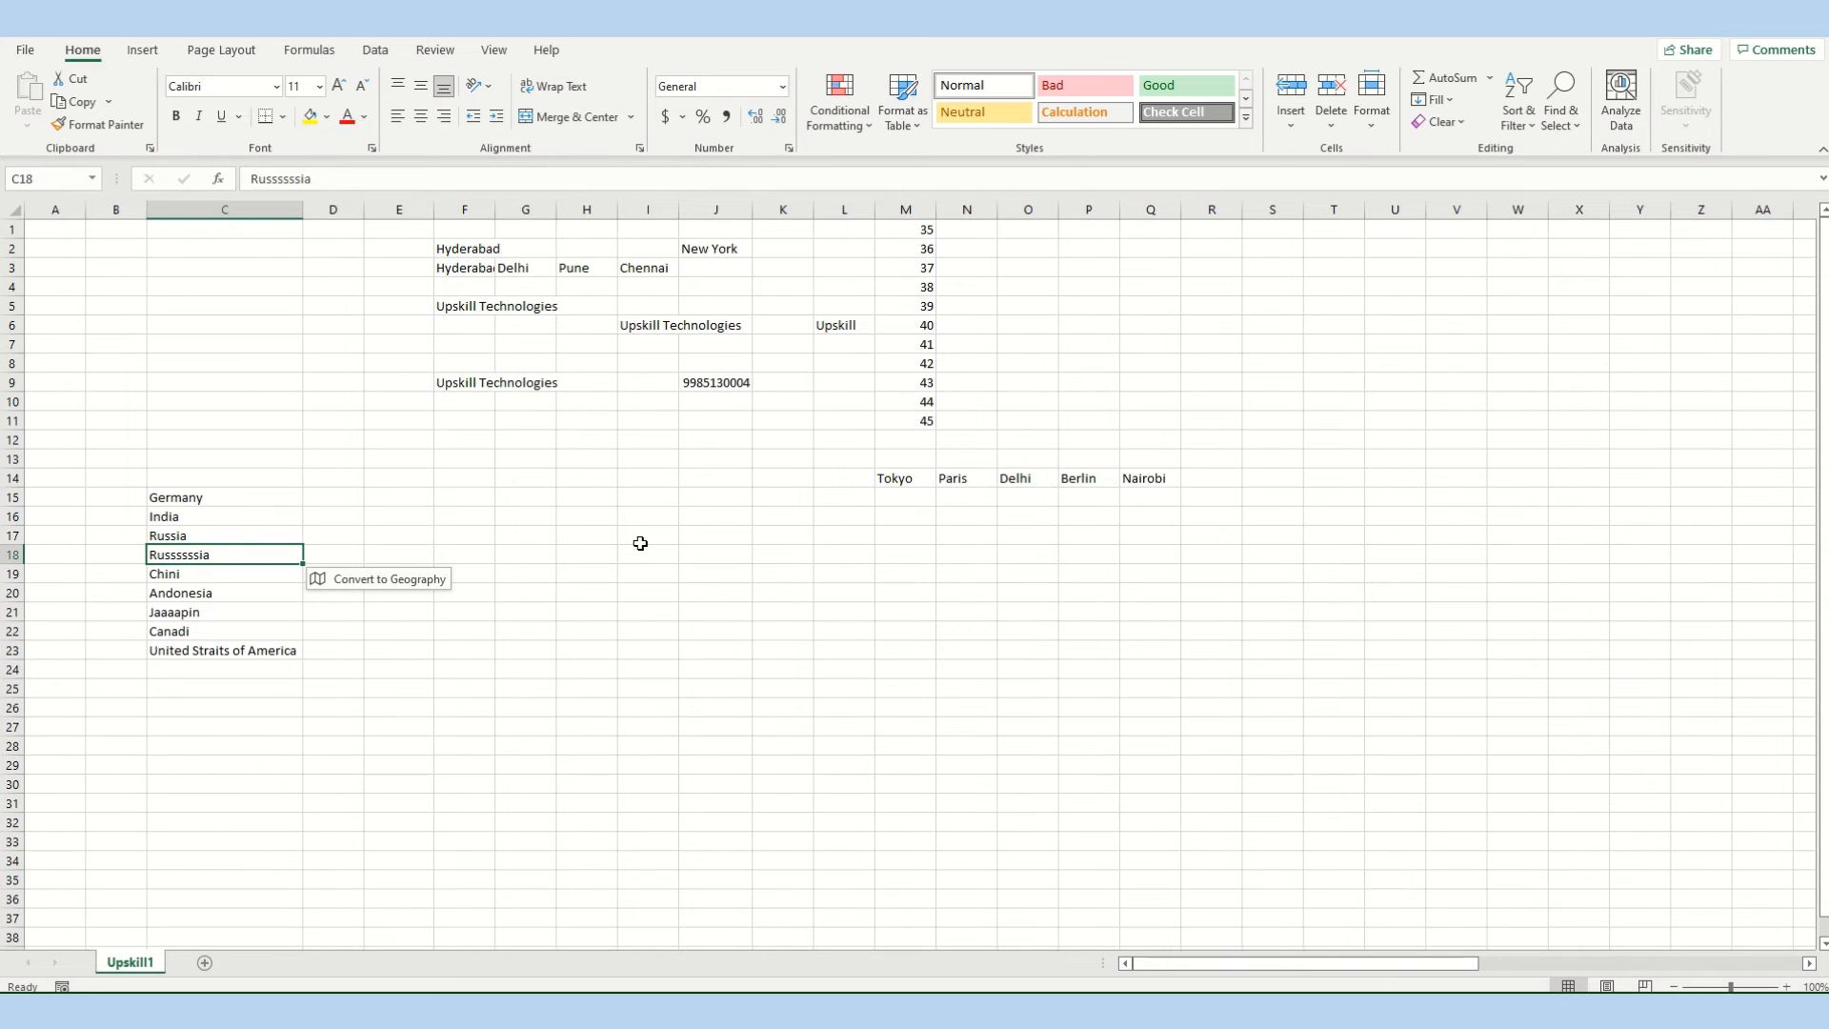
- Remove the surplus letters from the country name in cell C18 so it reads Russia
key("F2")
key("Left")
key("BackSpace")
key("BackSpace")
key("BackSpace")
key("BackSpace")
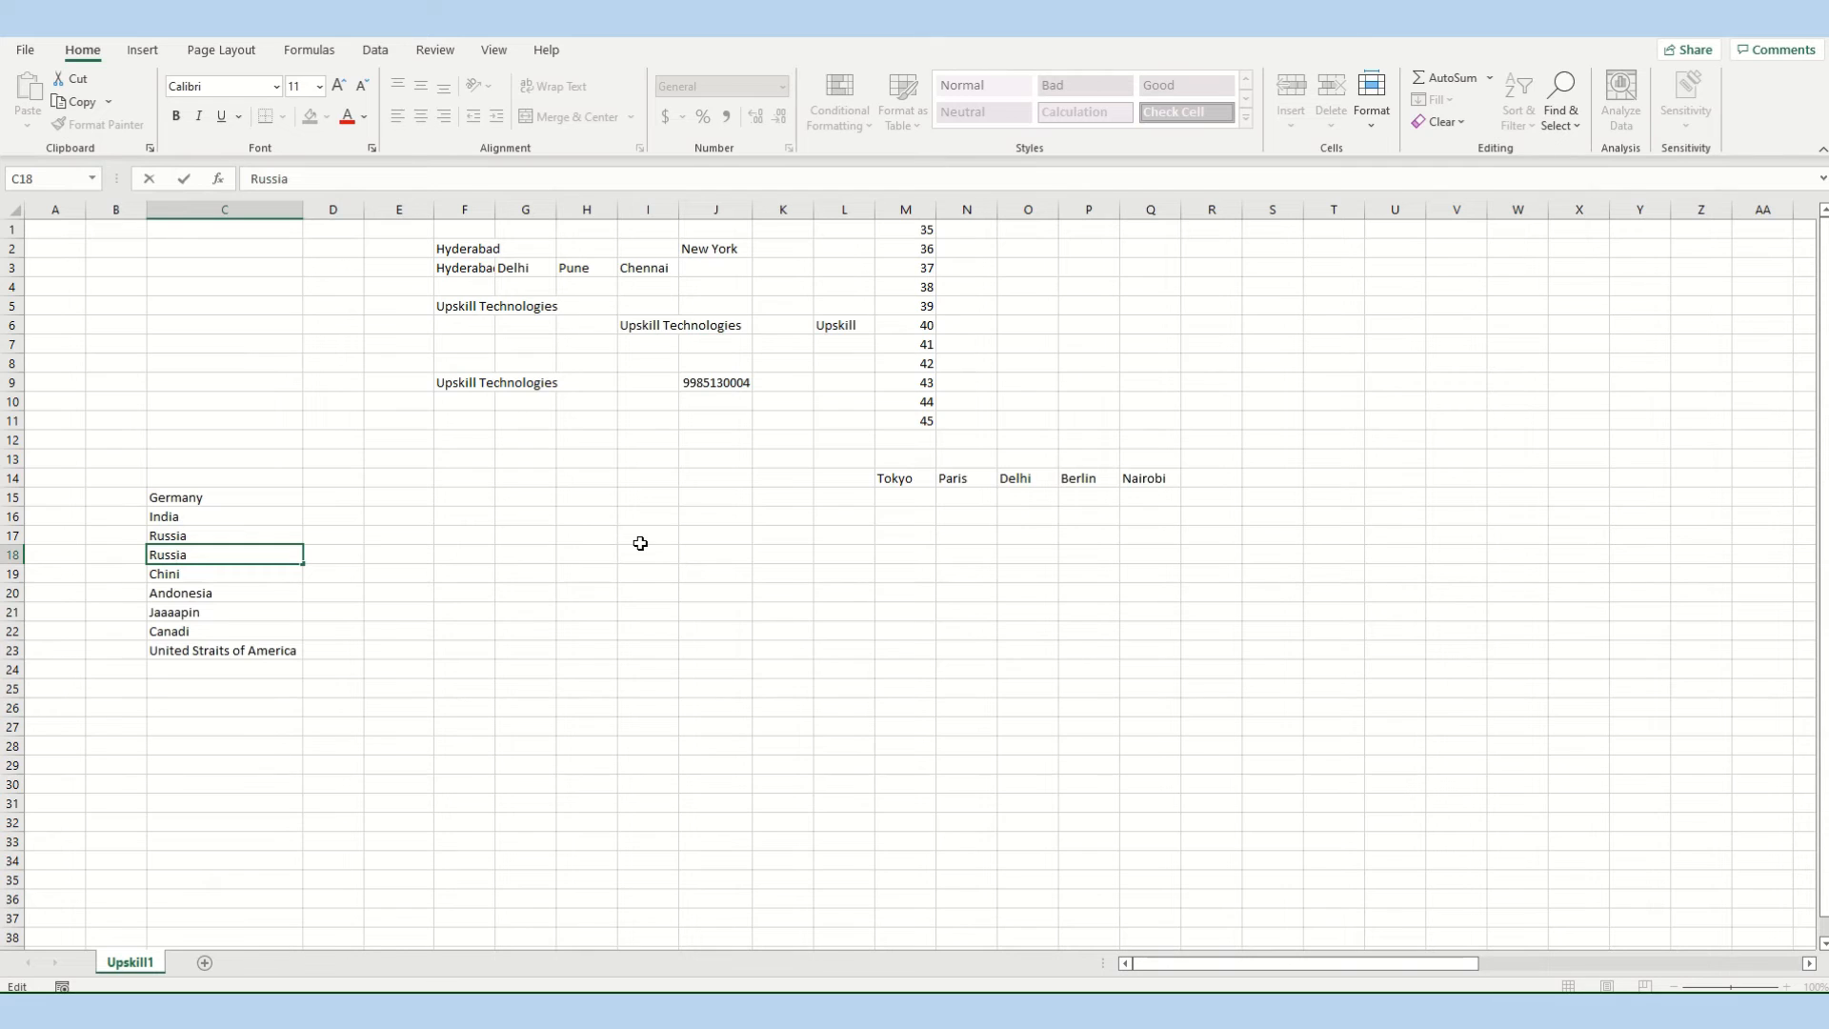
key("Return")
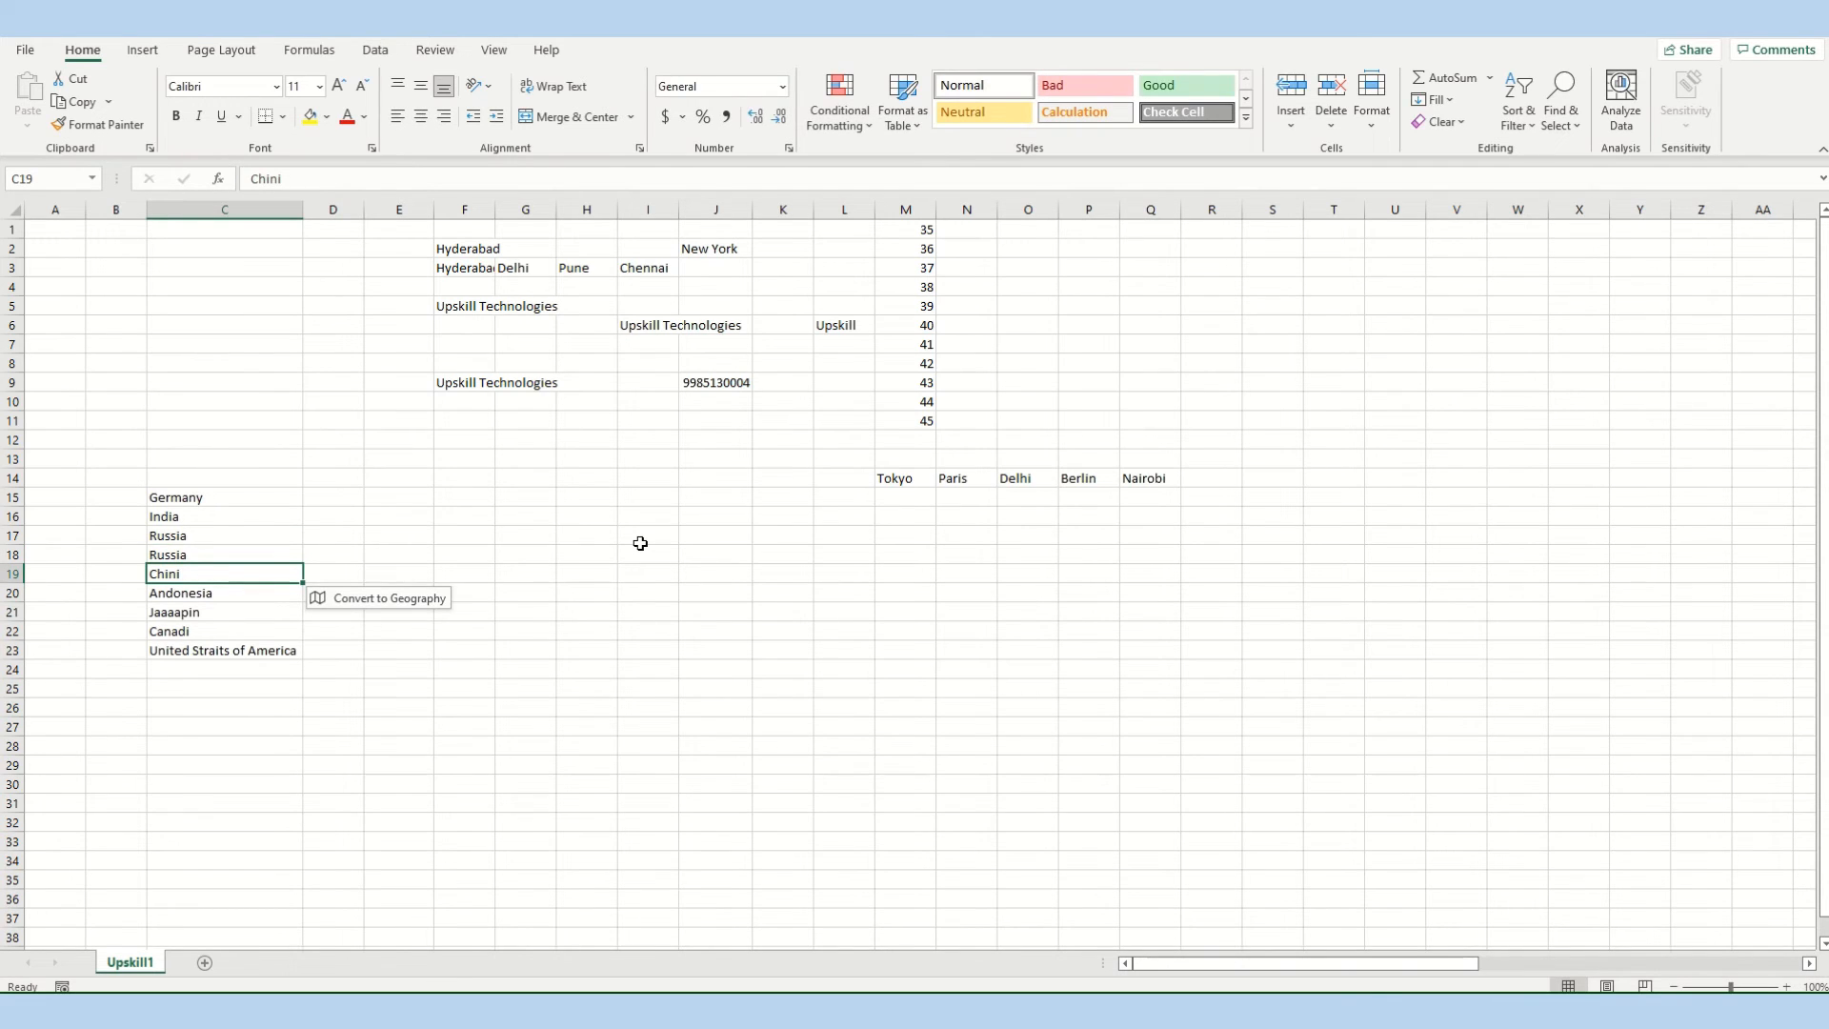
- Correct the last letter of the country name in cell C19 so it reads China
key("F2")
key("BackSpace")
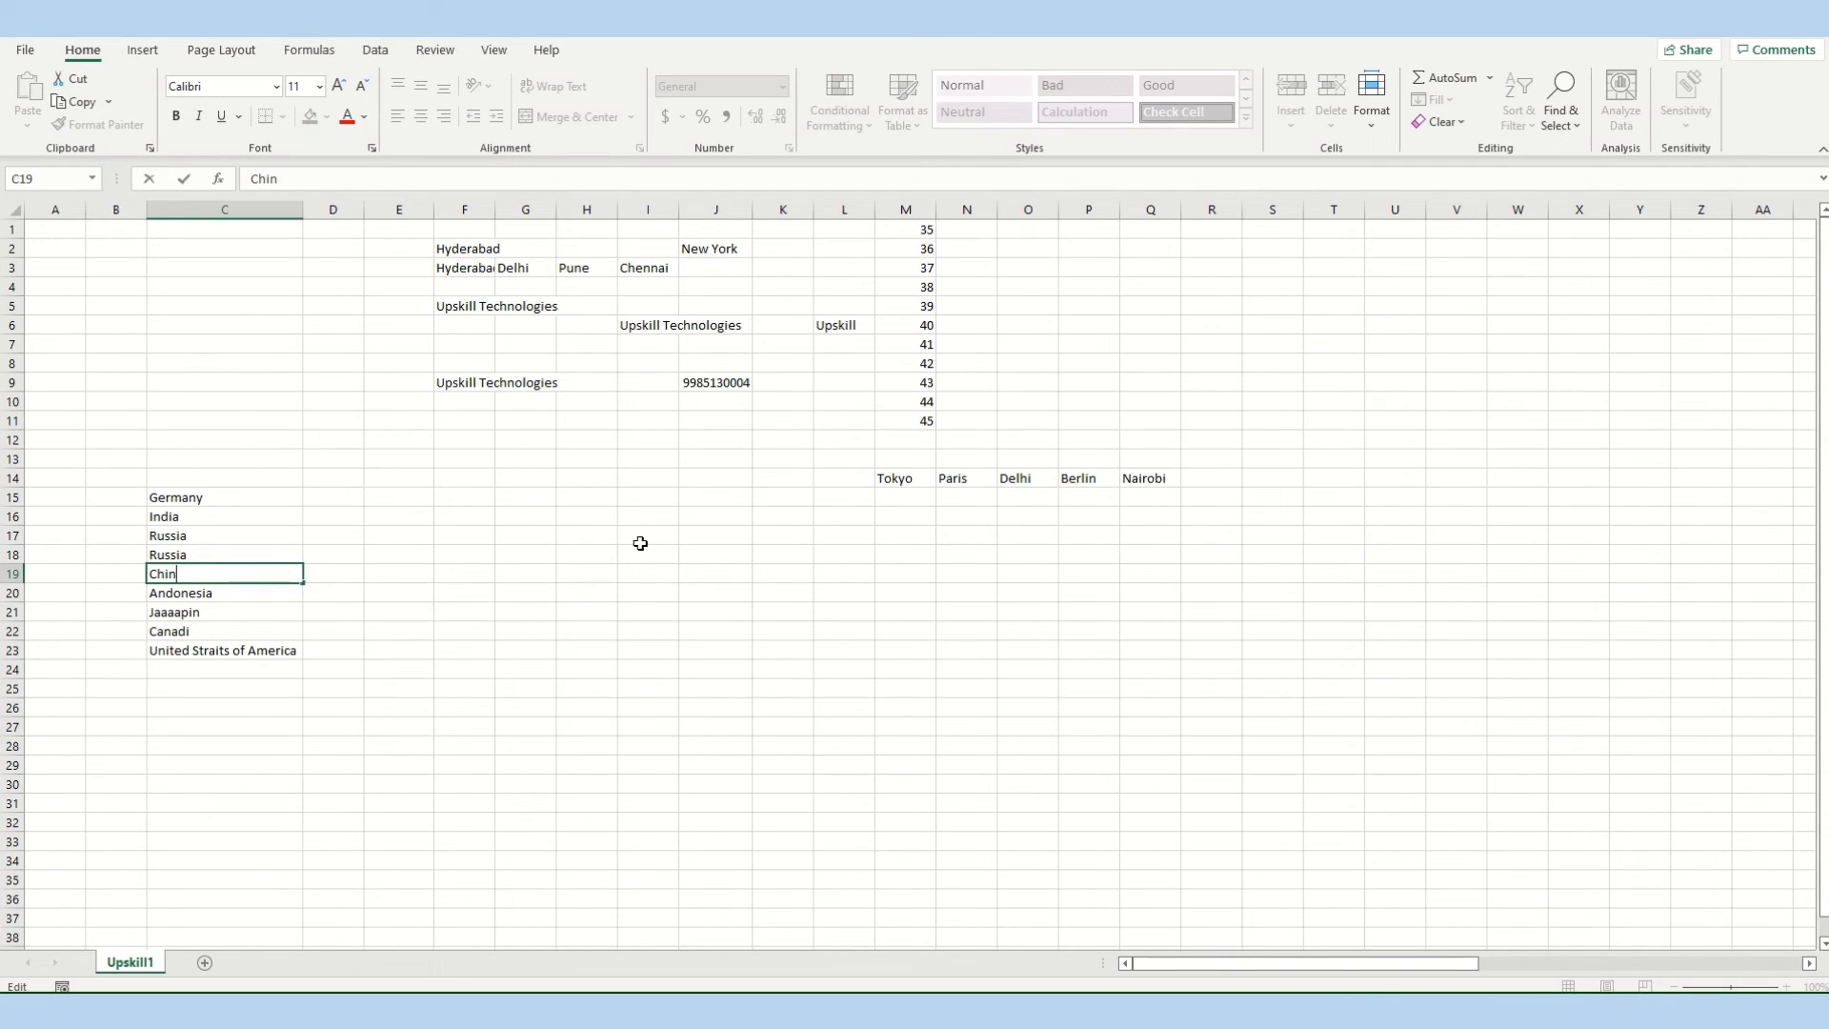
type("a")
key("Return")
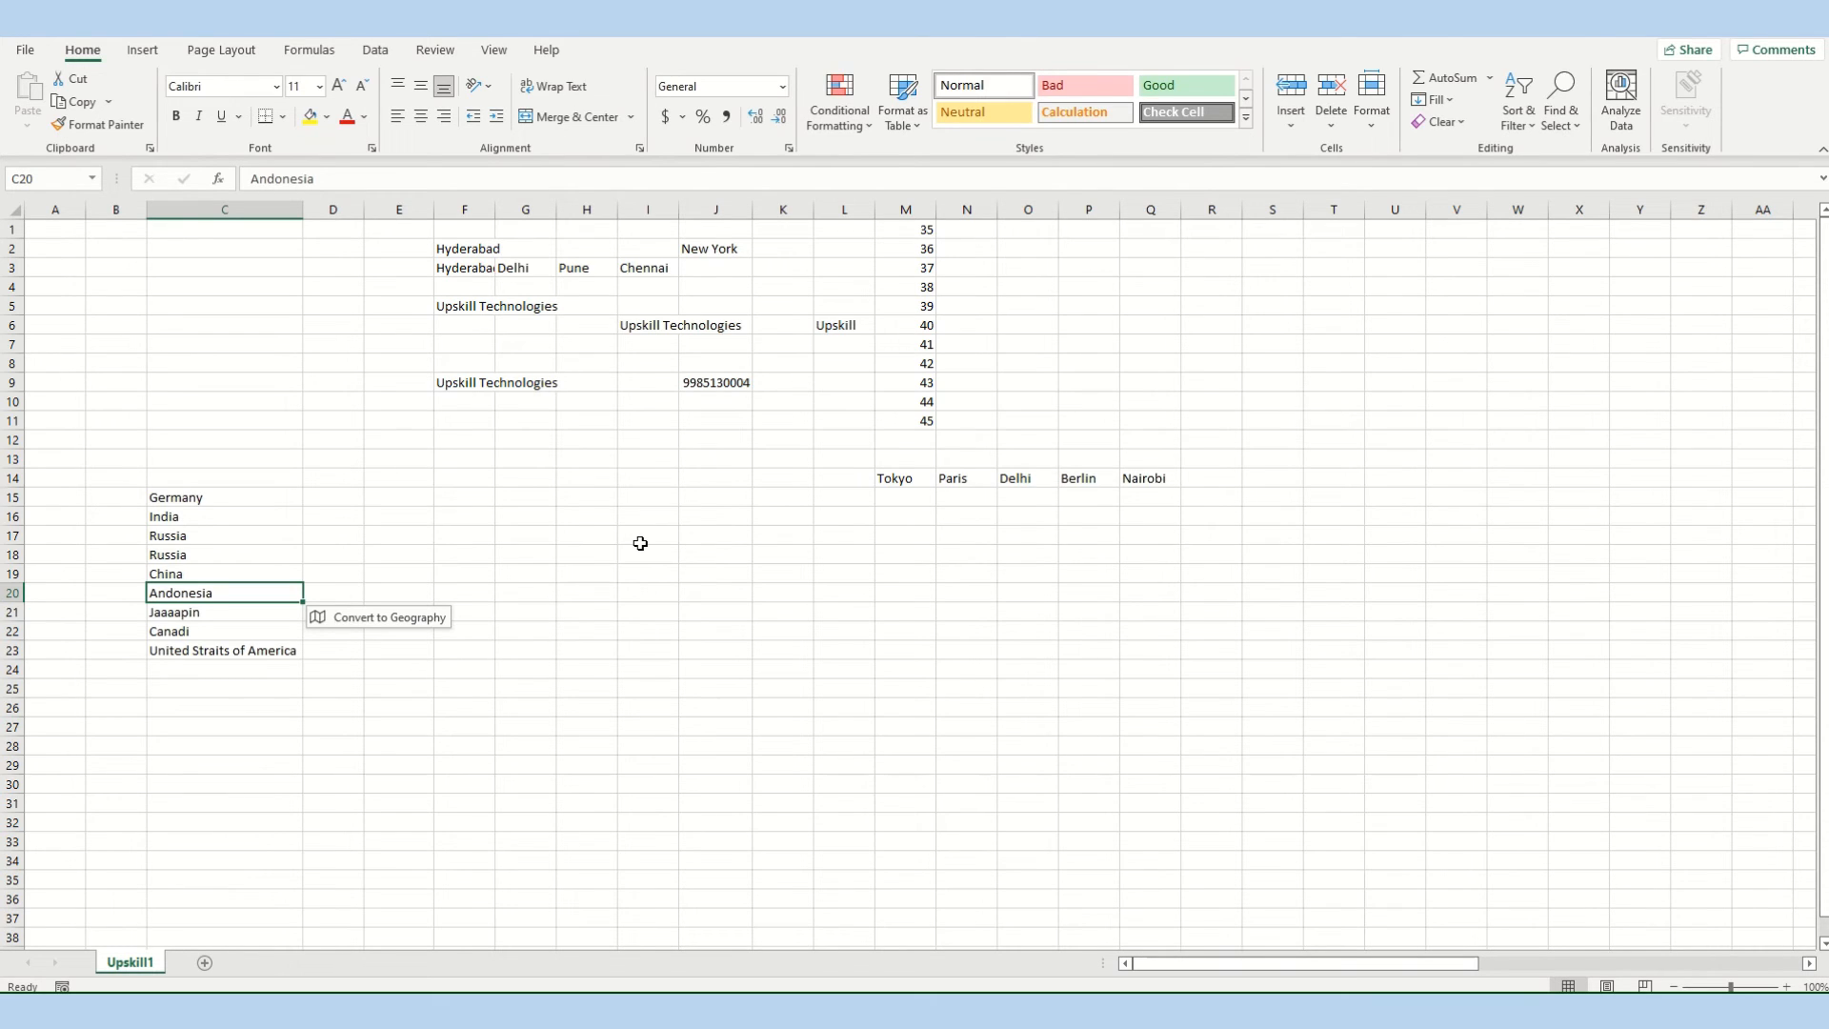
- Replace the first letter of the country name in cell C20 so it reads Indonesia
key("F2")
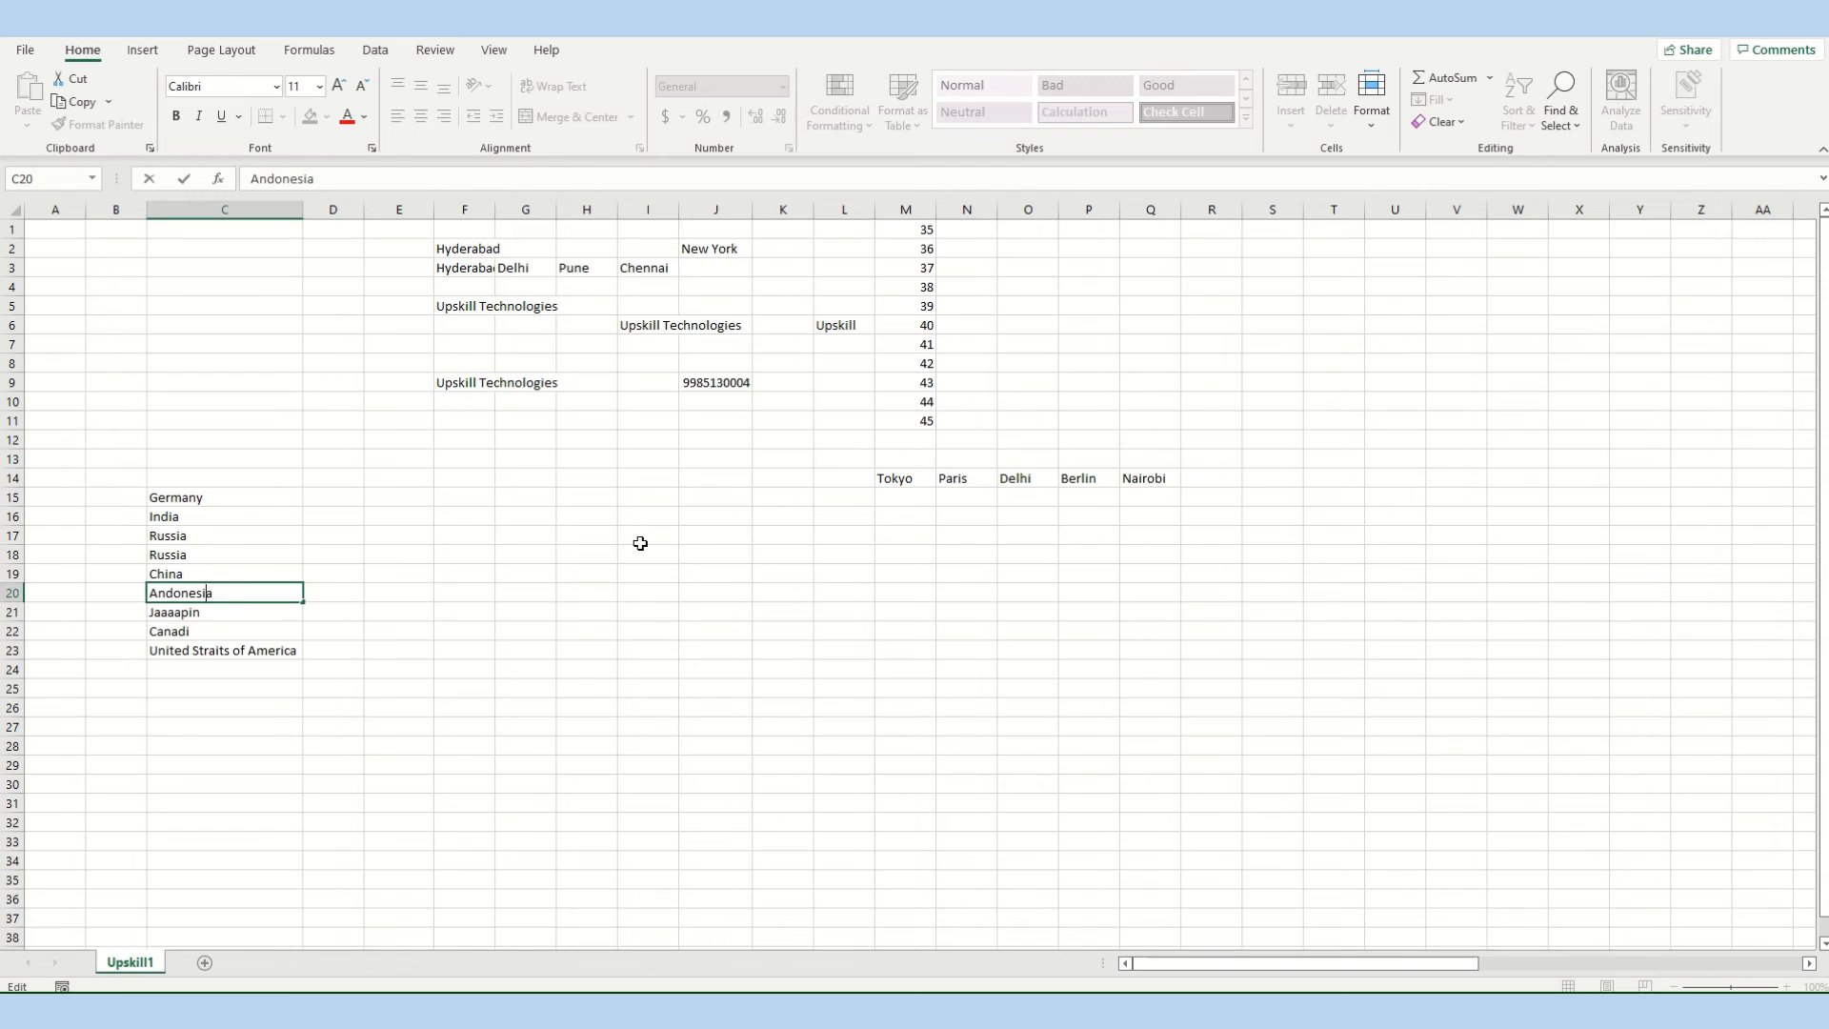
key("Left")
key("Left")
key("Left")
key("BackSpace")
type("I")
key("Return")
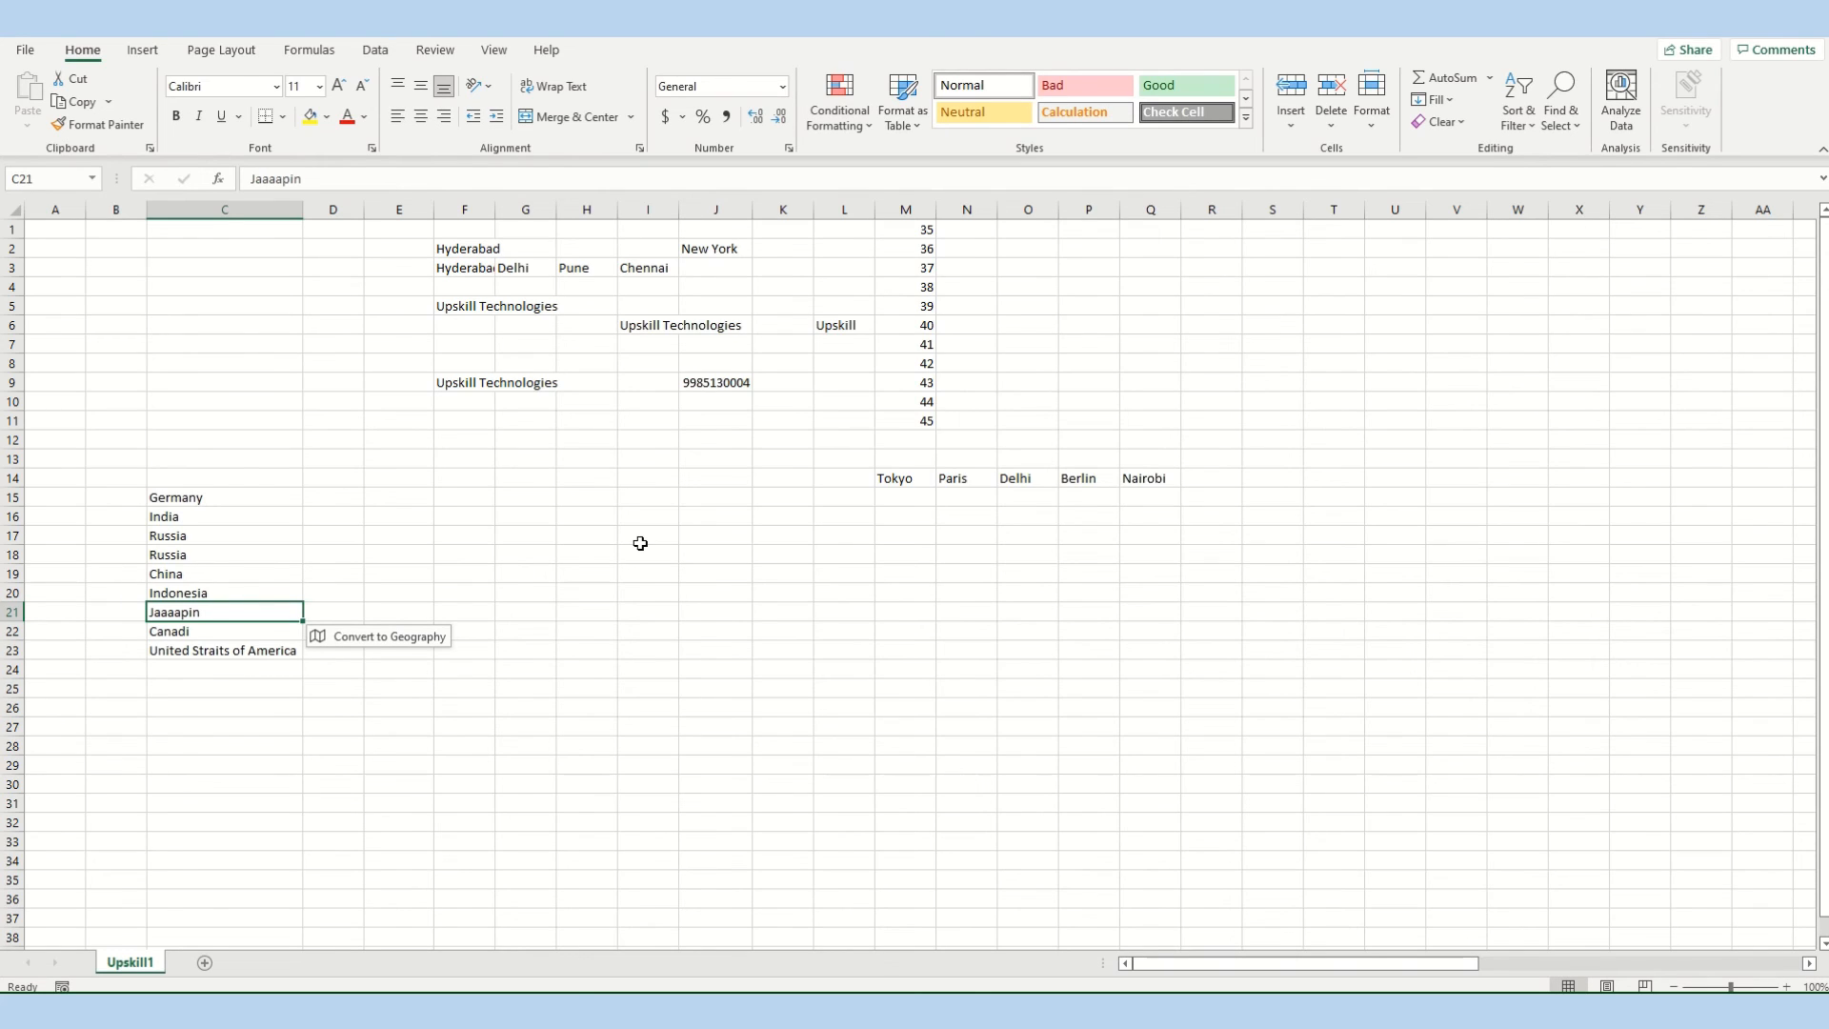
- Overwrite cell C21 with Japan and correct the last letter in cell C22 so it reads Canada
type("Japan")
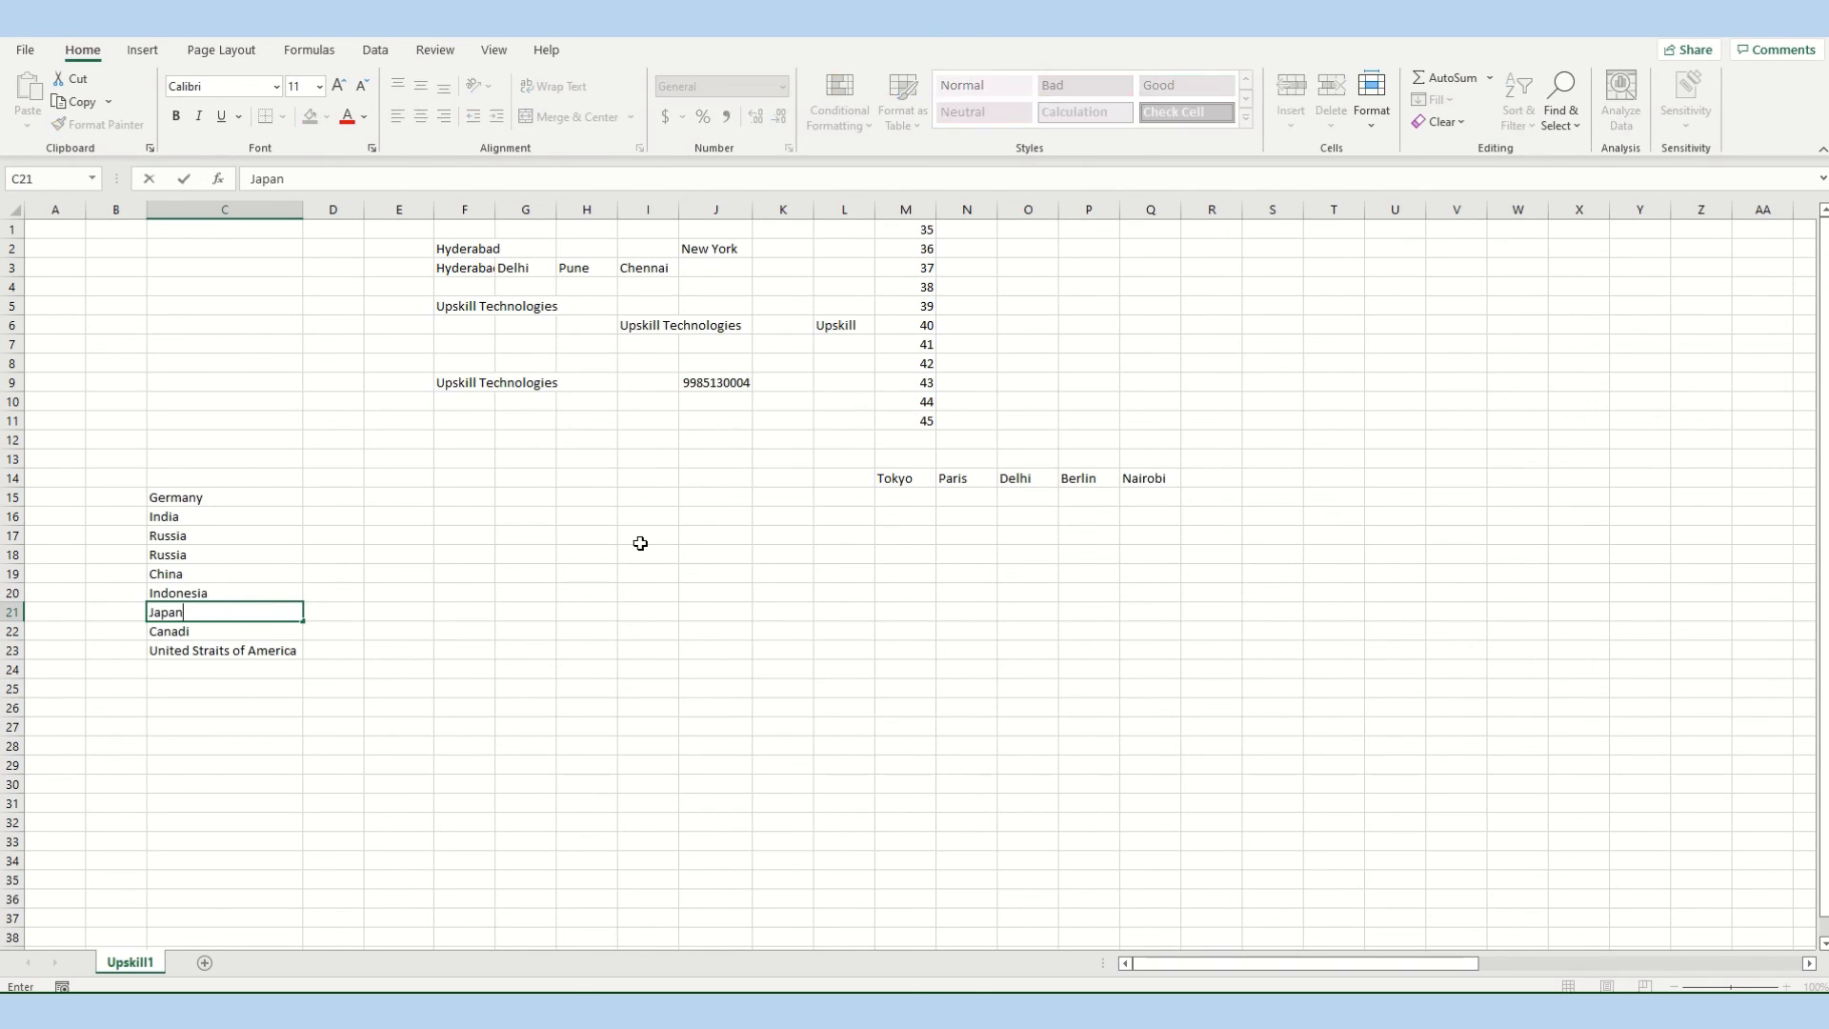
key("Return")
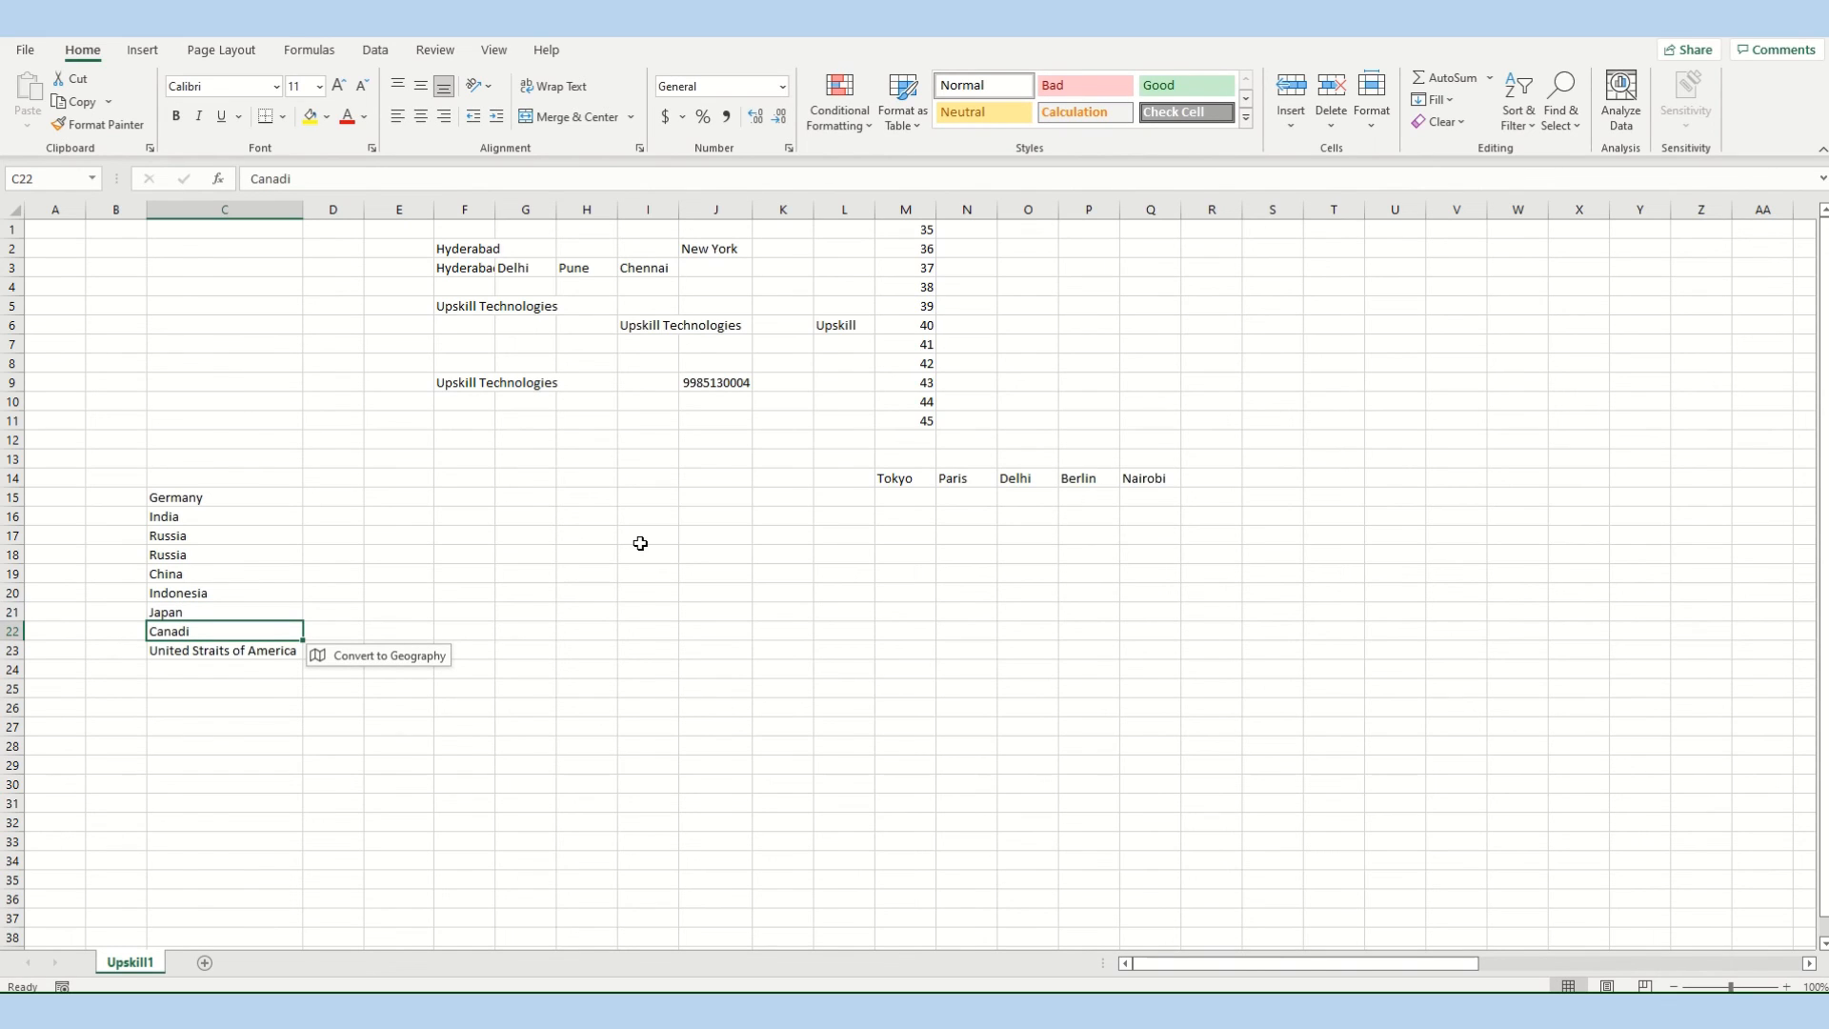
key("F2")
key("BackSpace")
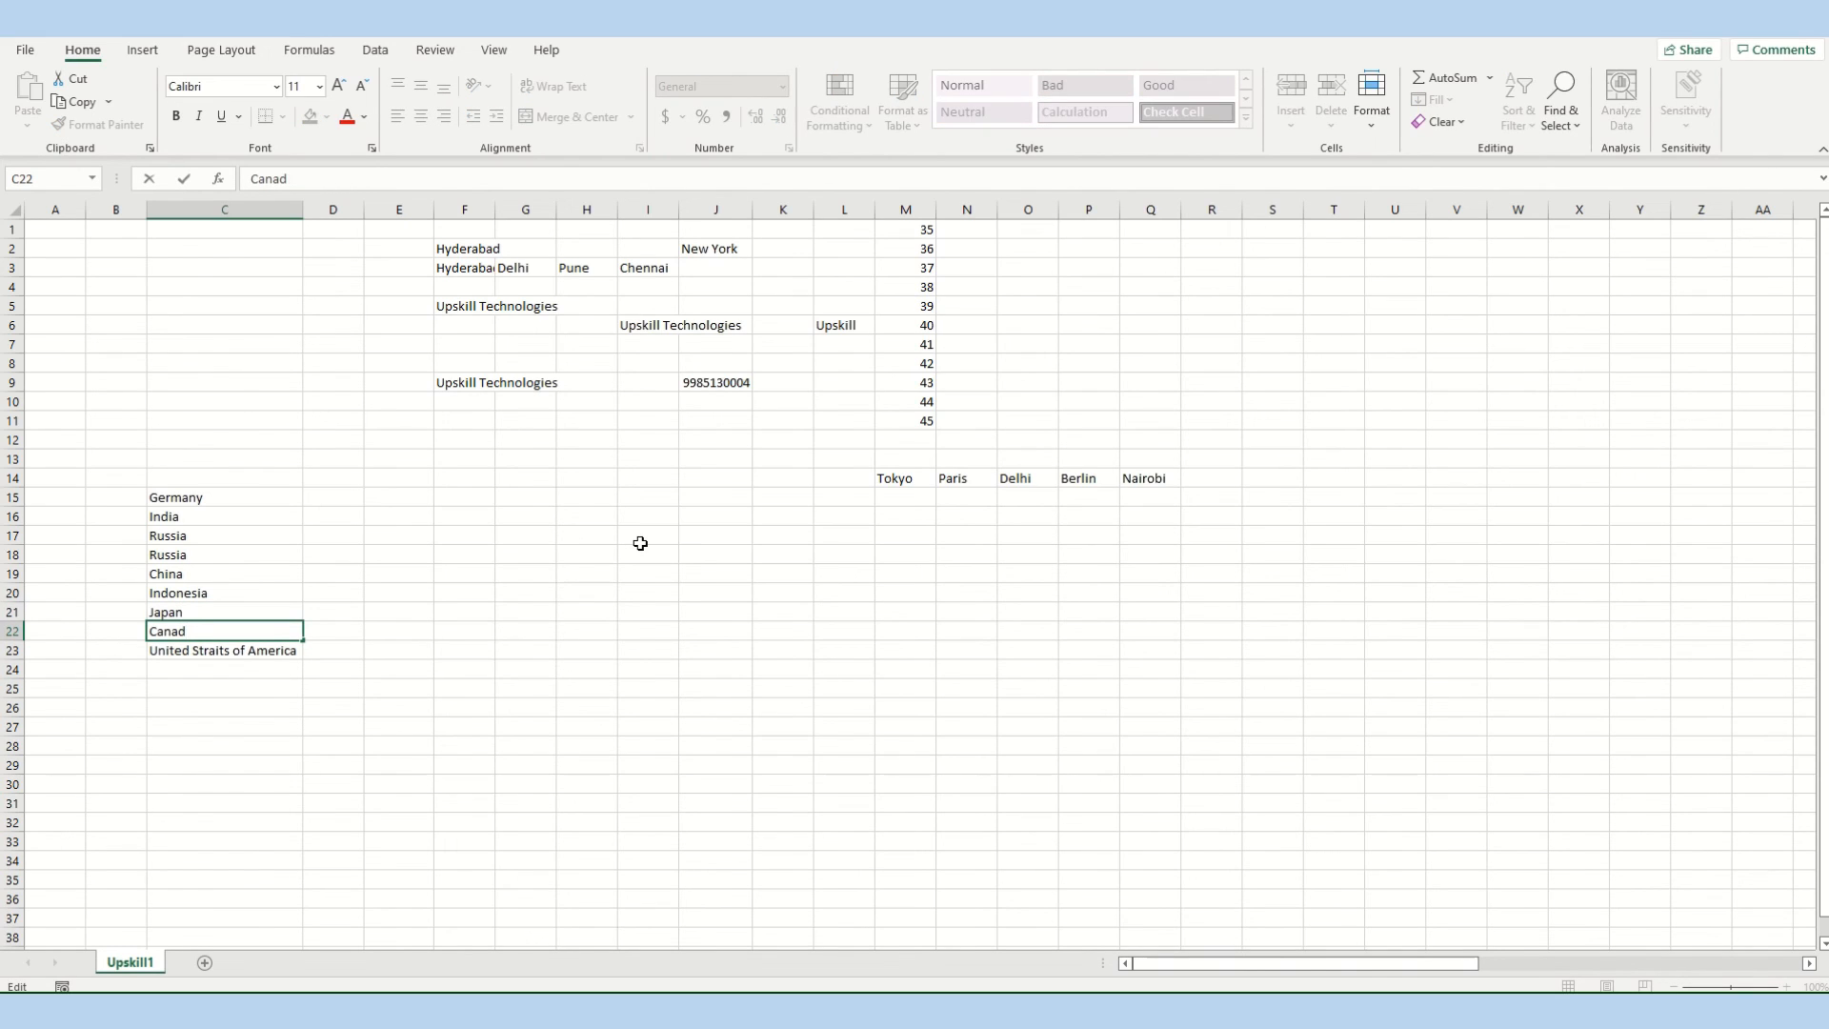
type("a")
key("Return")
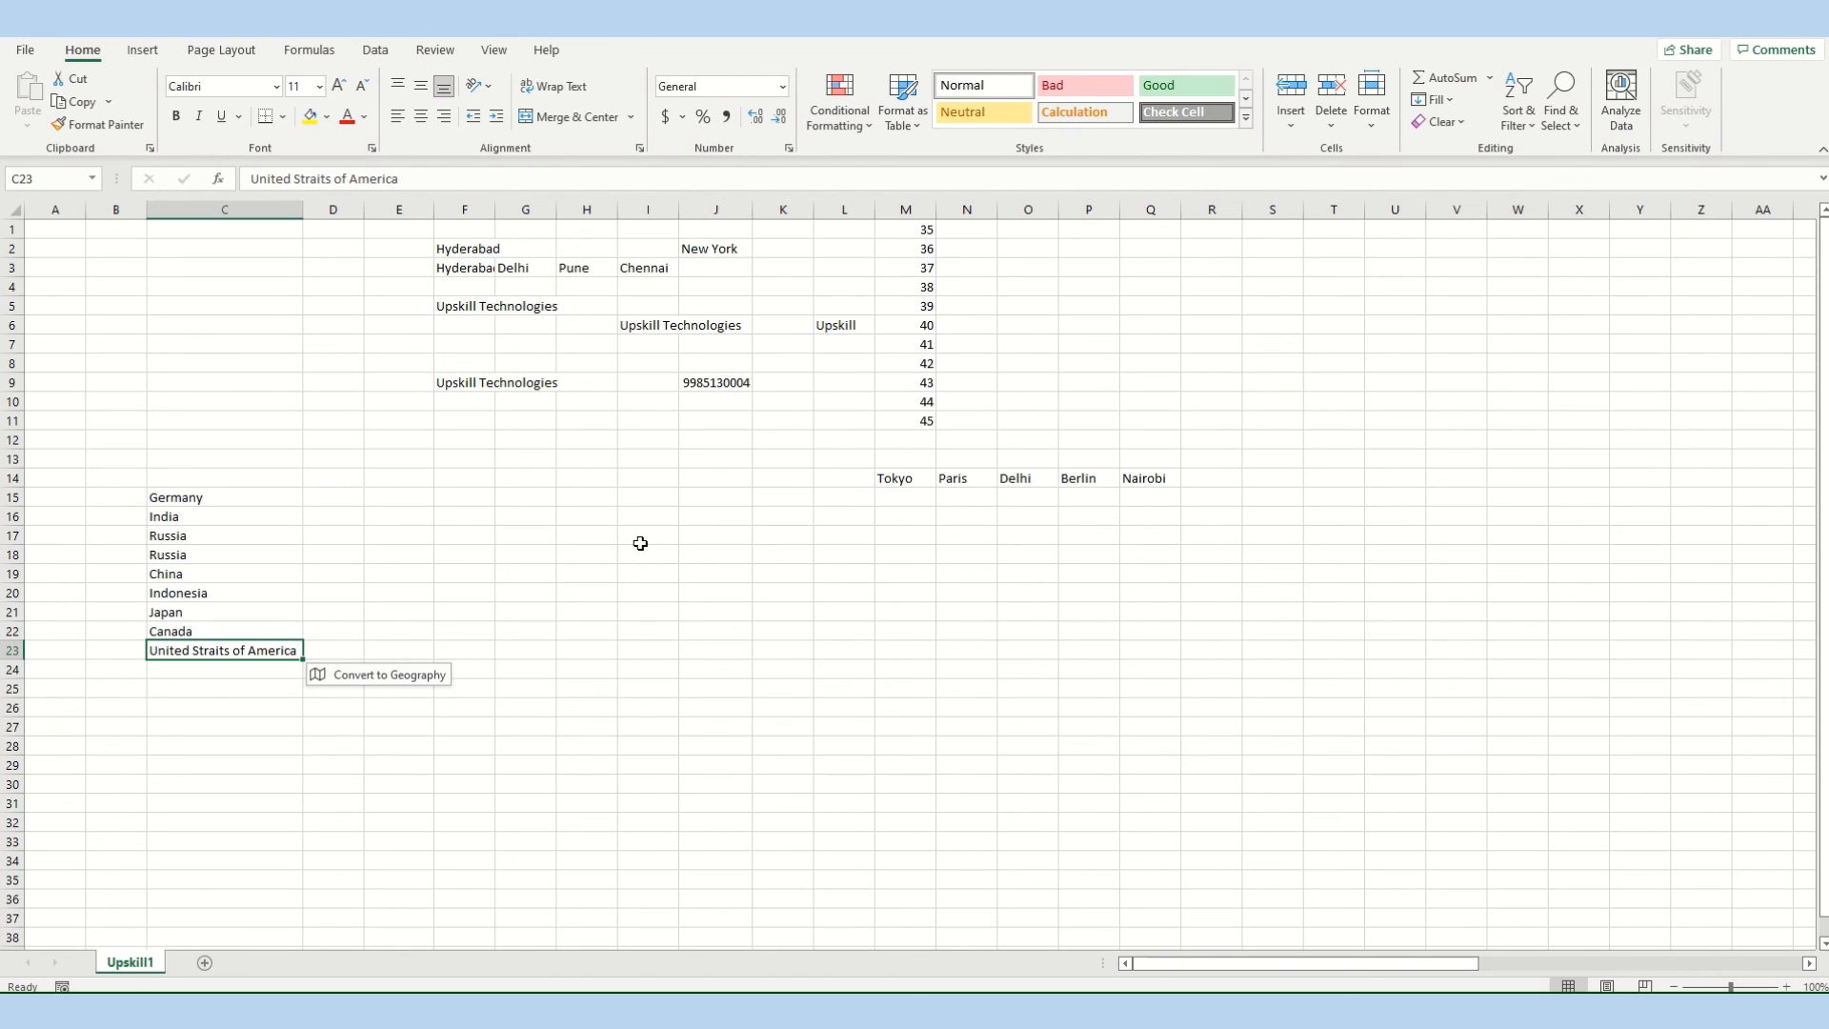
- Fix the misspelled second word in cell C23 so the entry reads United States of America
key("F2")
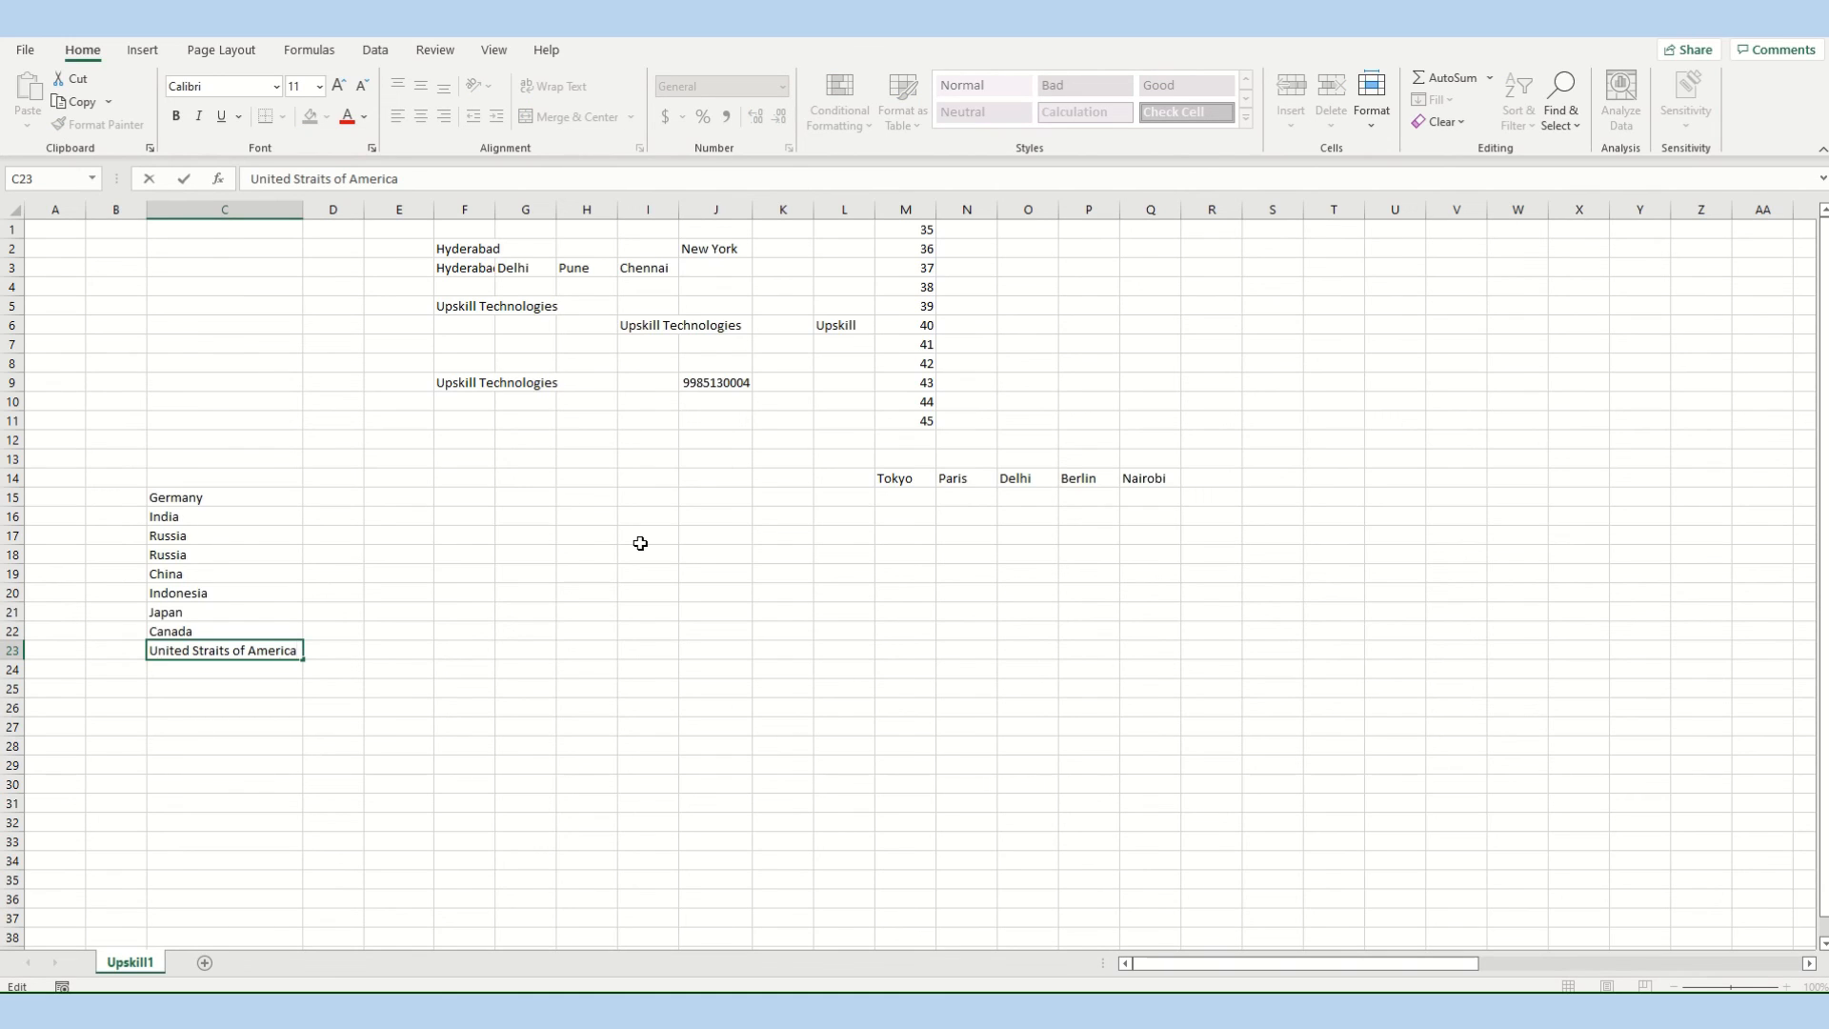
key("ctrl+Left")
key("Delete")
key("Delete")
key("Delete")
key("Delete")
key("Delete")
type("ates")
key("Return")
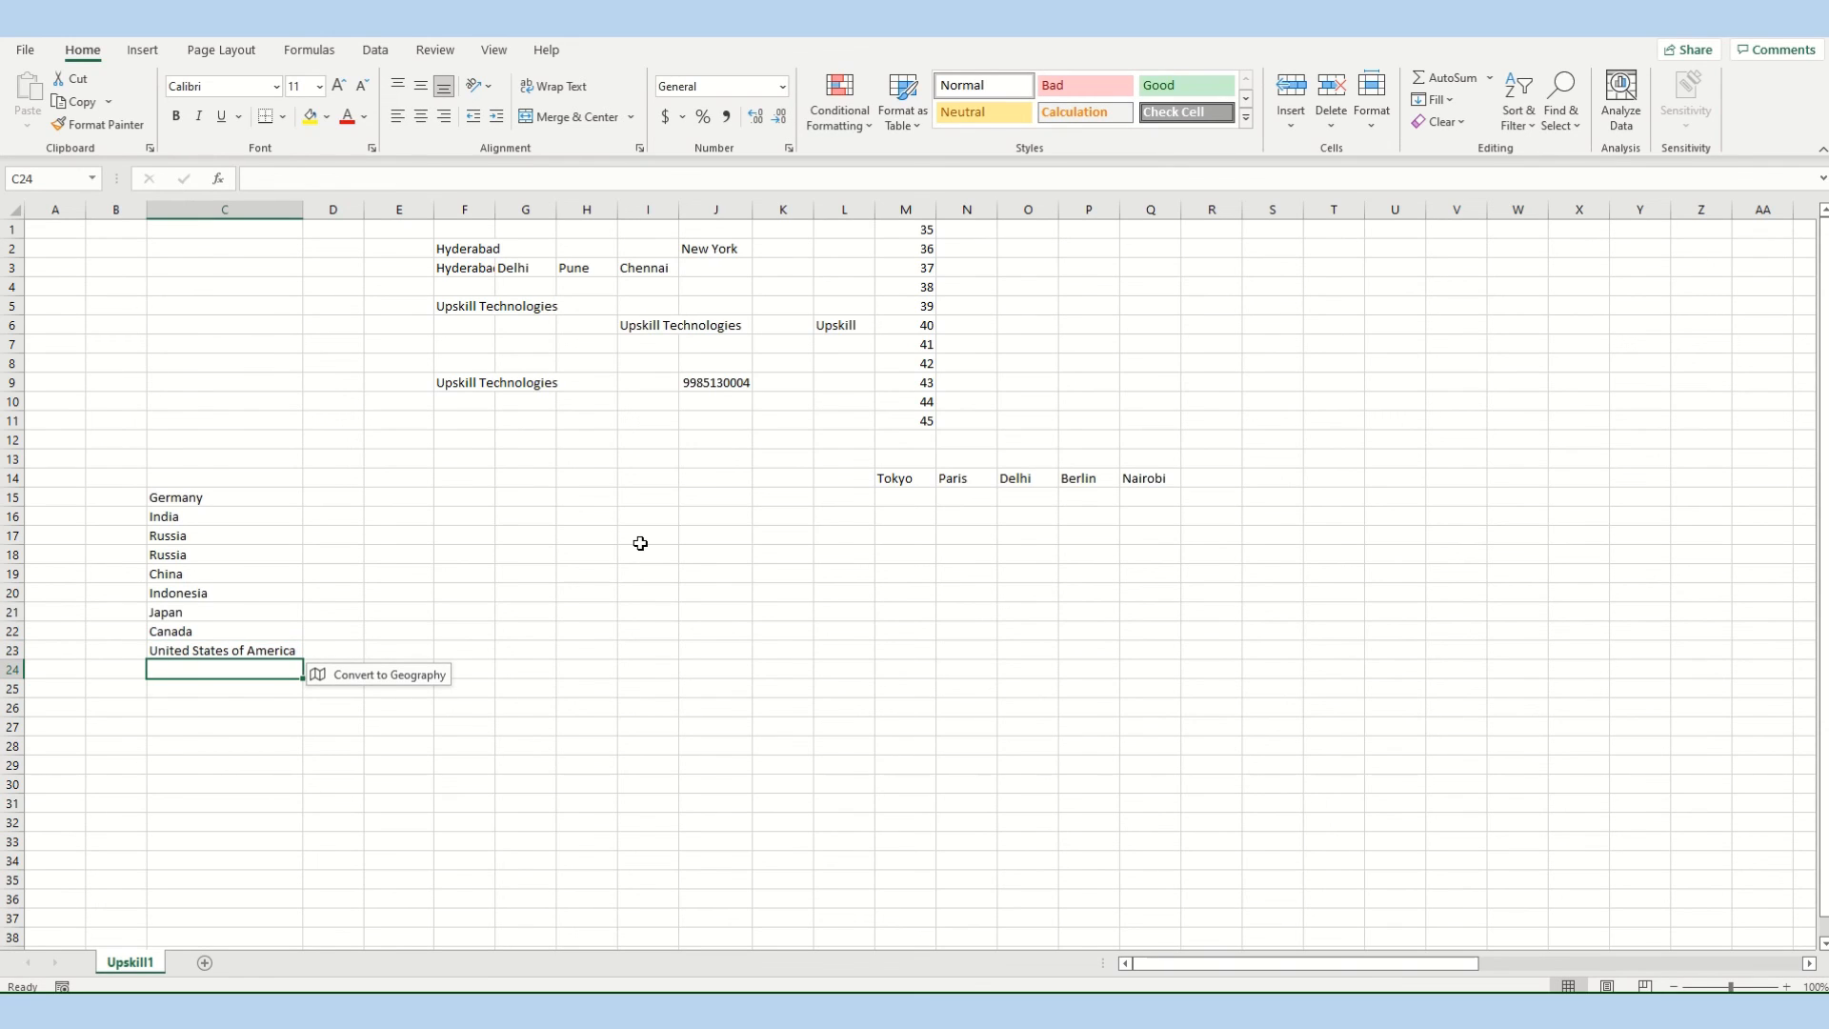
key("Return")
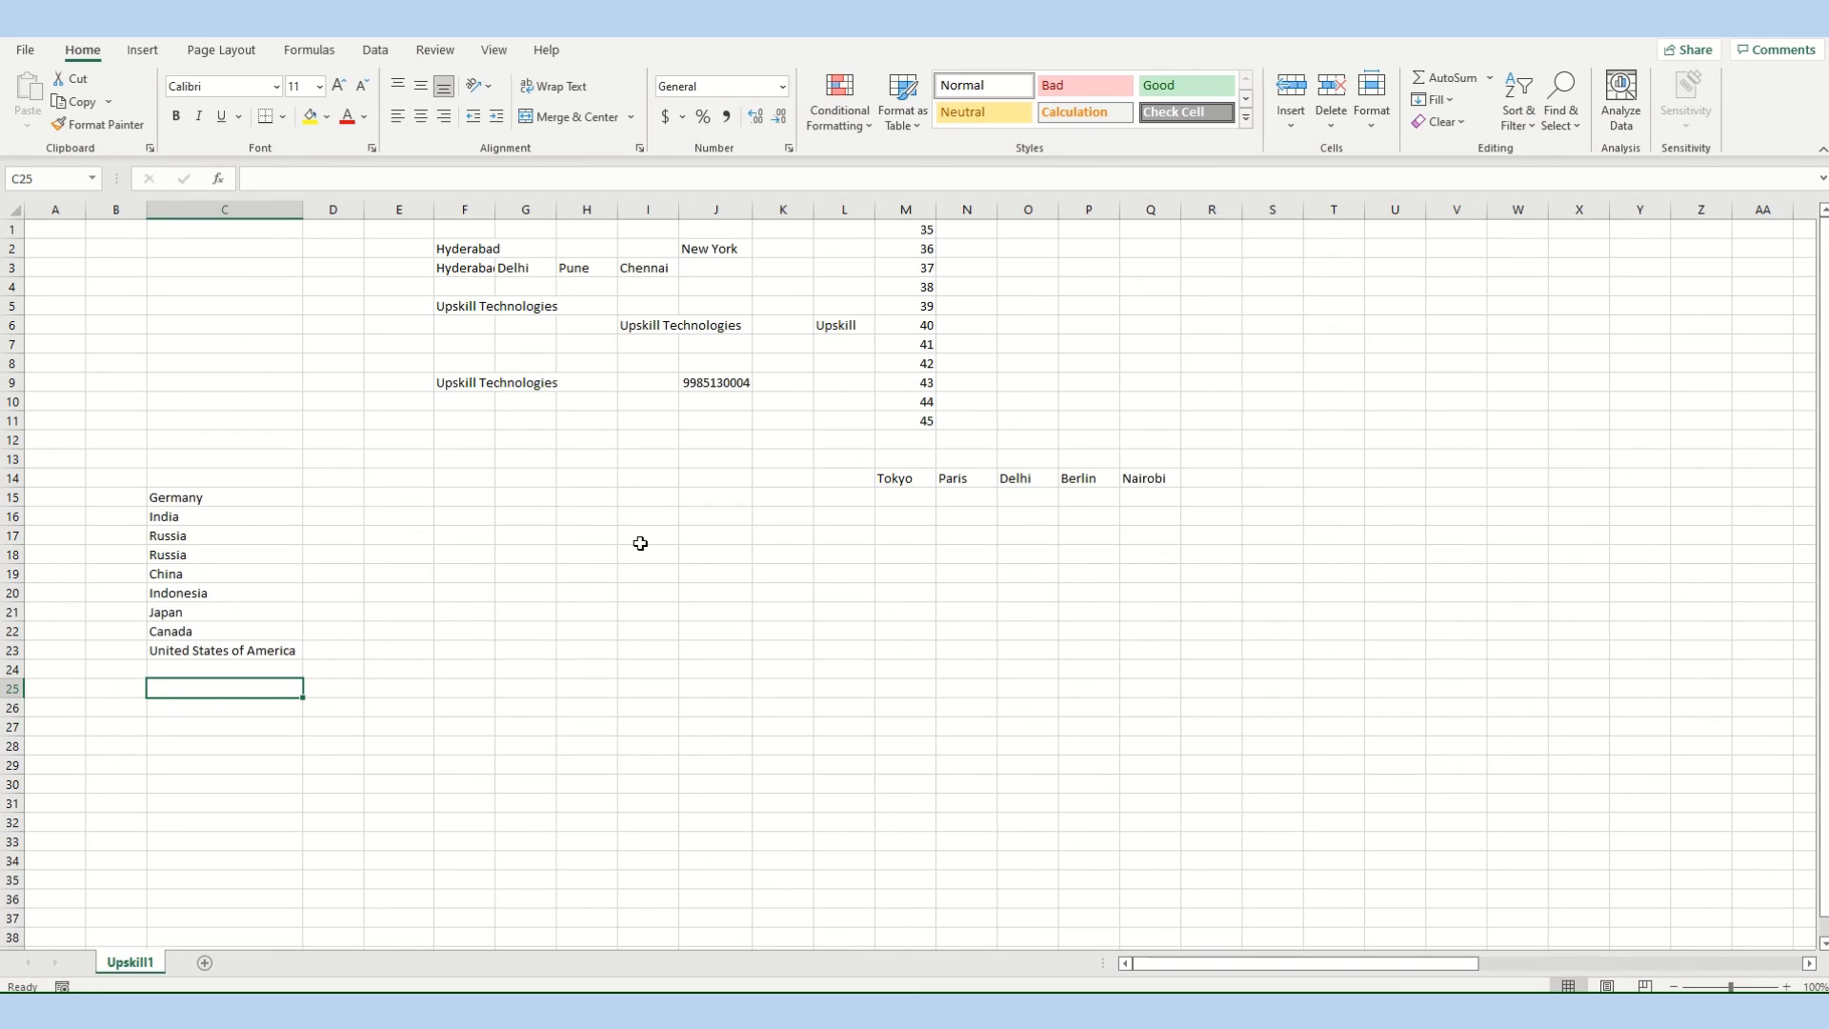